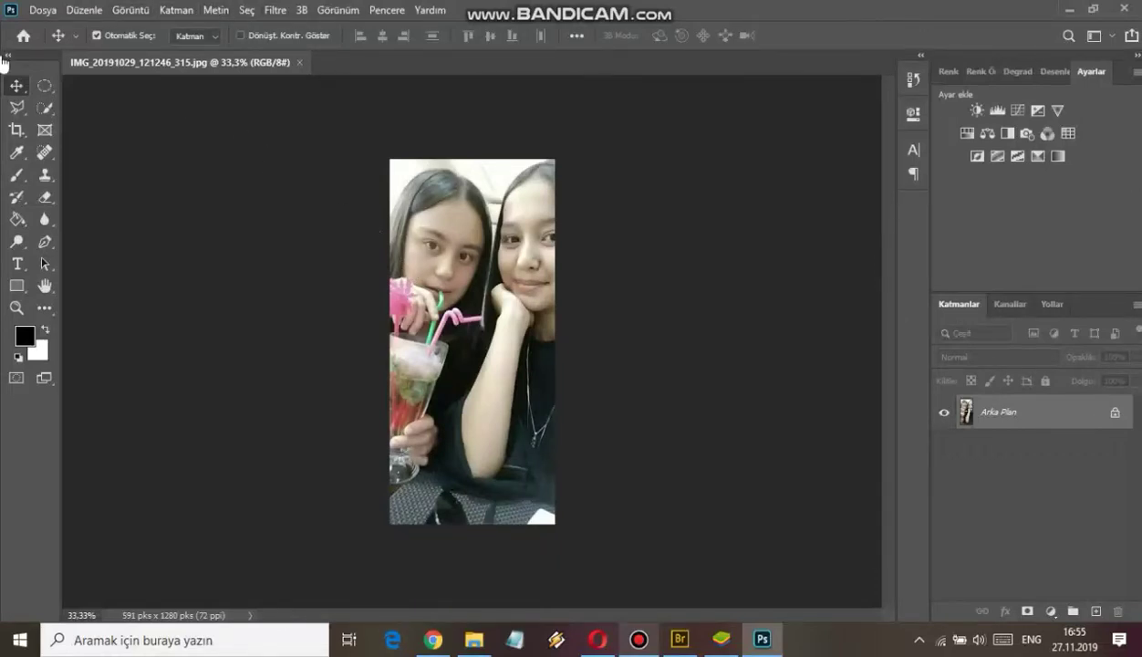
Step: Open Kontak Sayfası II (Contact Sheet II) from Dosya > Otomatikleştir
left_click(42, 10)
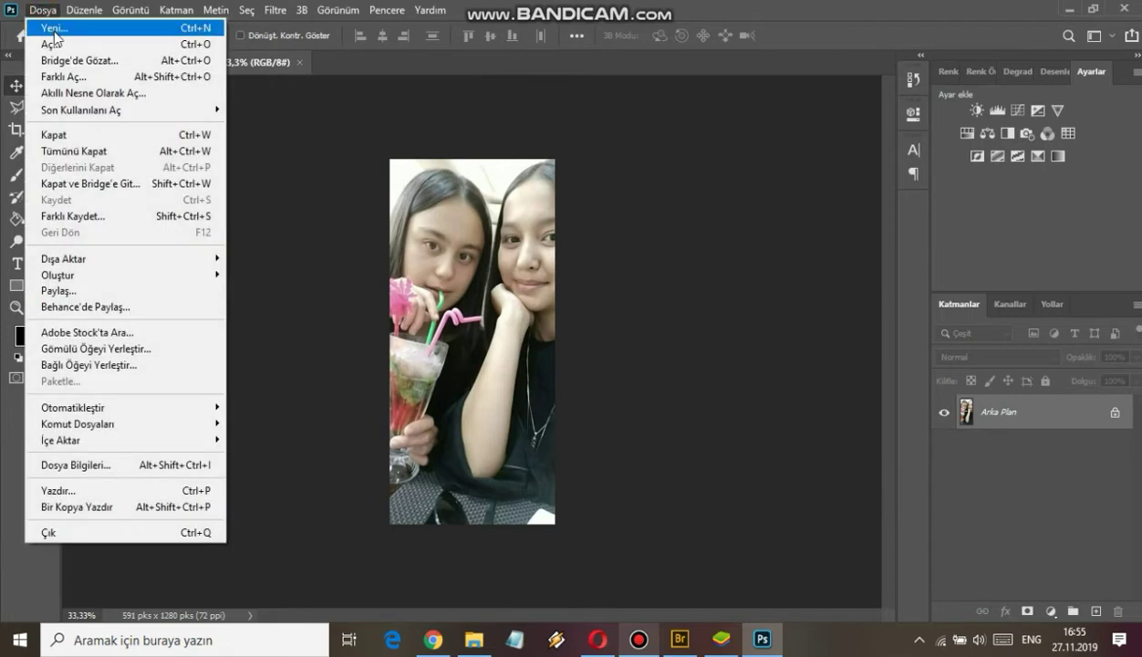
left_click(101, 403)
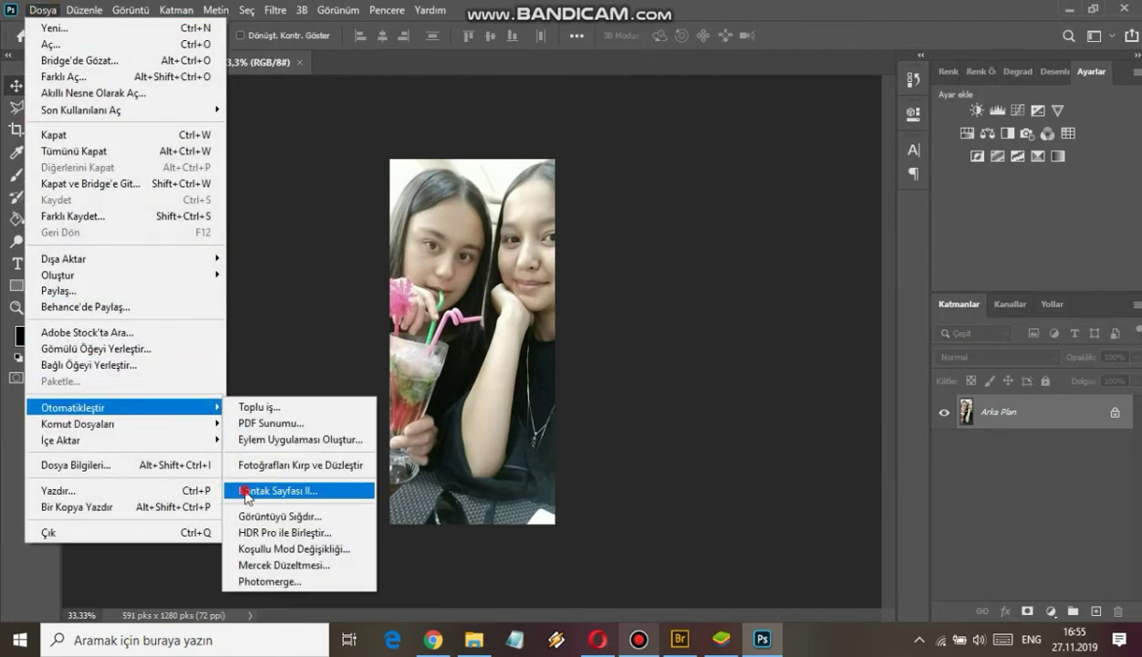
left_click(245, 491)
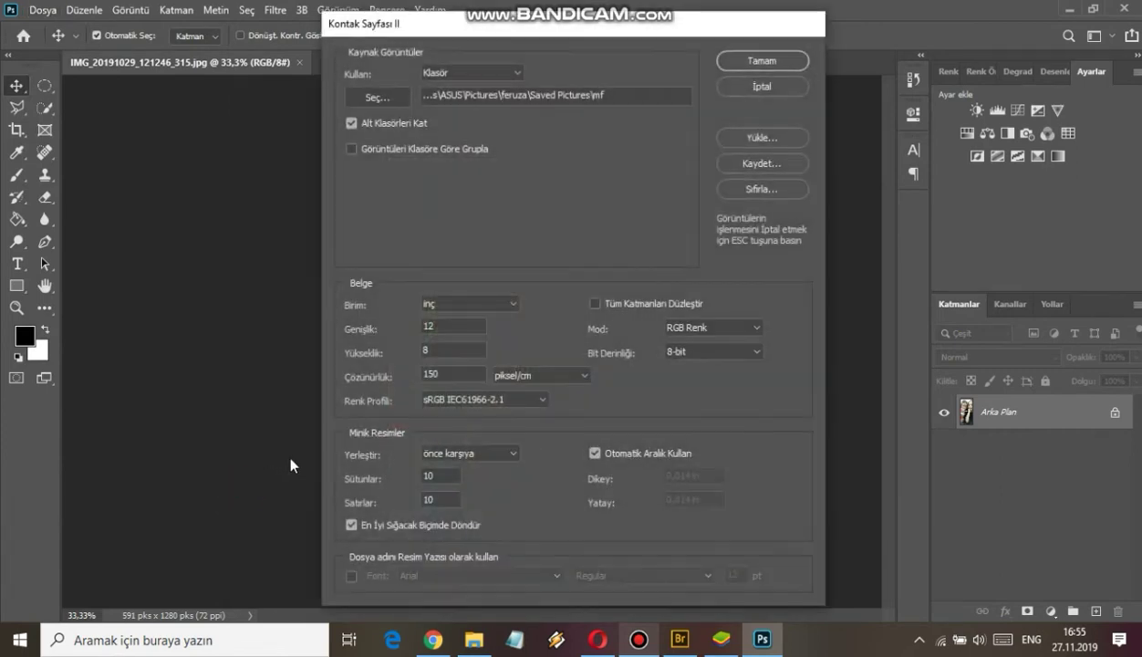
Step: Generate a 10-by-10 contact sheet from the photos in the mf folder
left_click(378, 98)
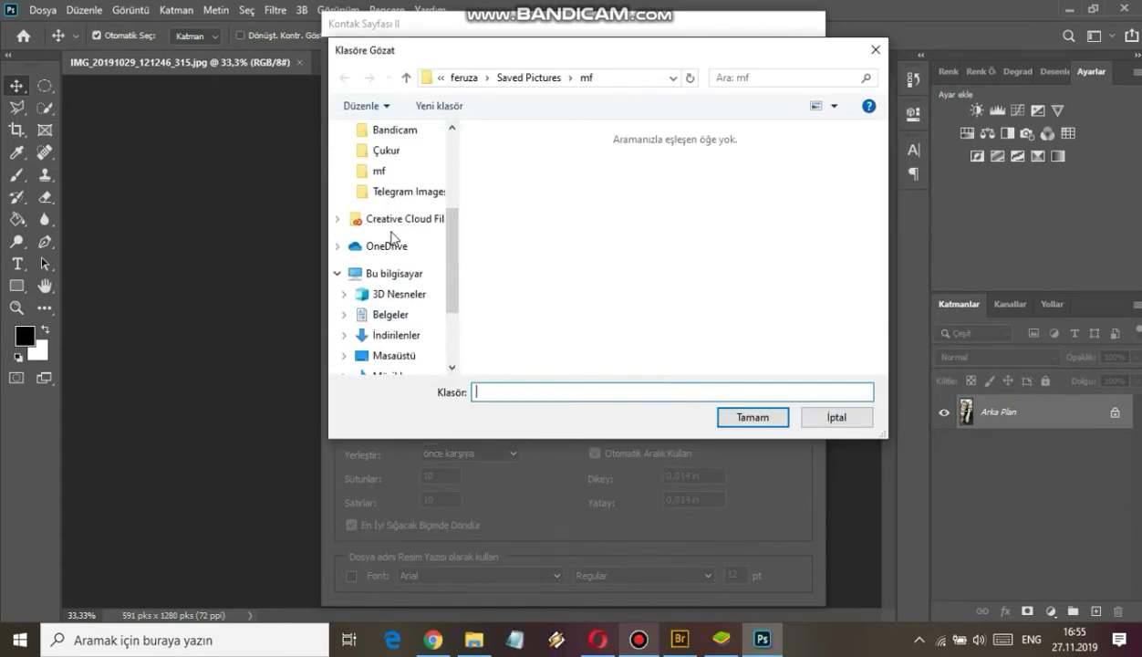
left_click(376, 171)
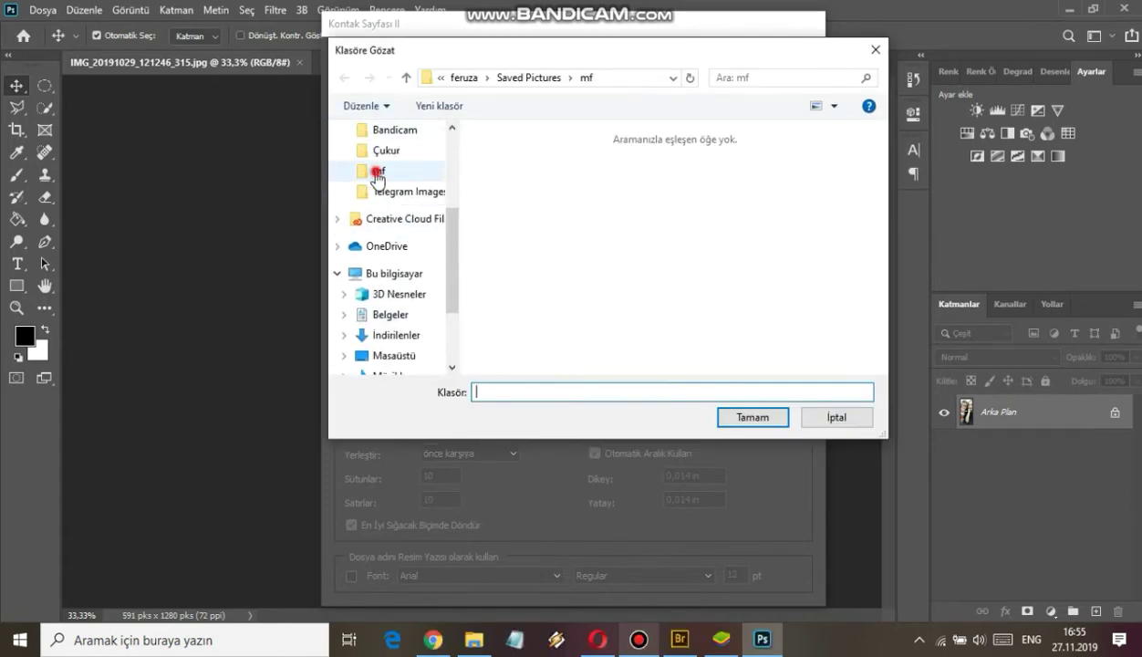
left_click(747, 419)
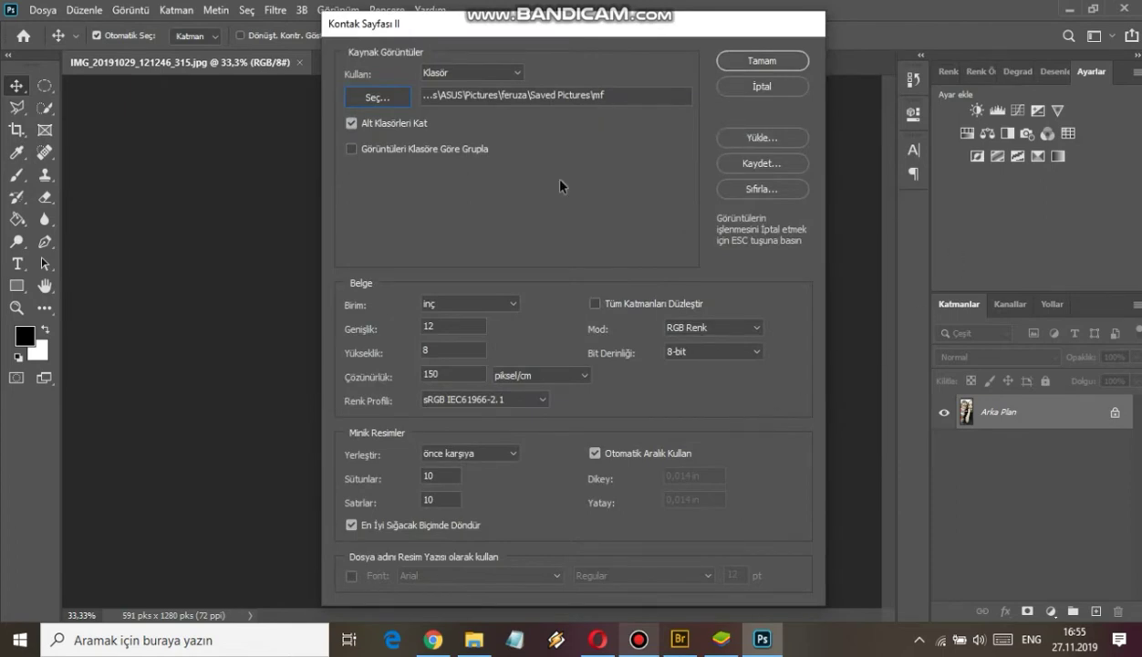
left_click(742, 60)
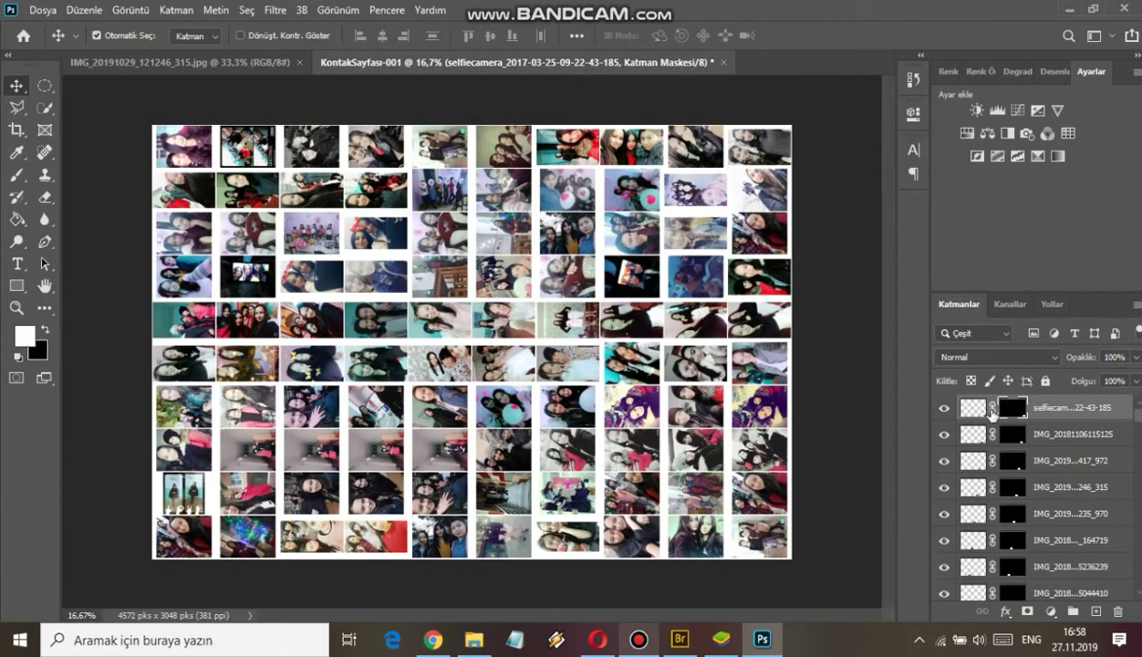
Step: Unlink the top layer's mask and enlarge the bottom-right photo to about 127%
left_click(992, 407)
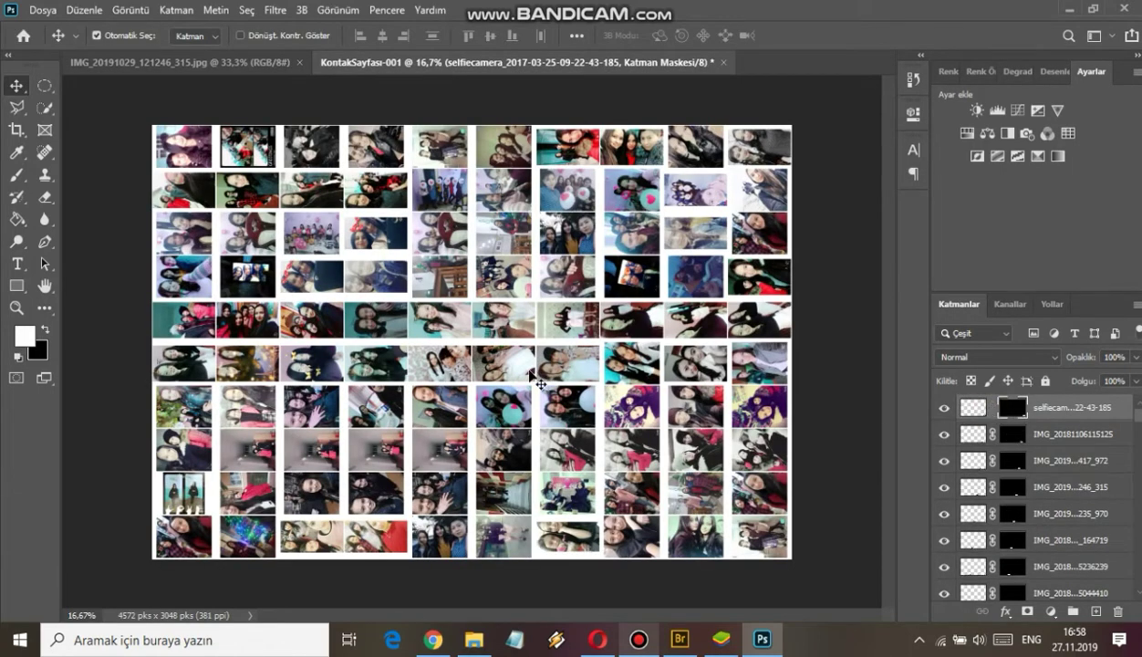
left_click(968, 407)
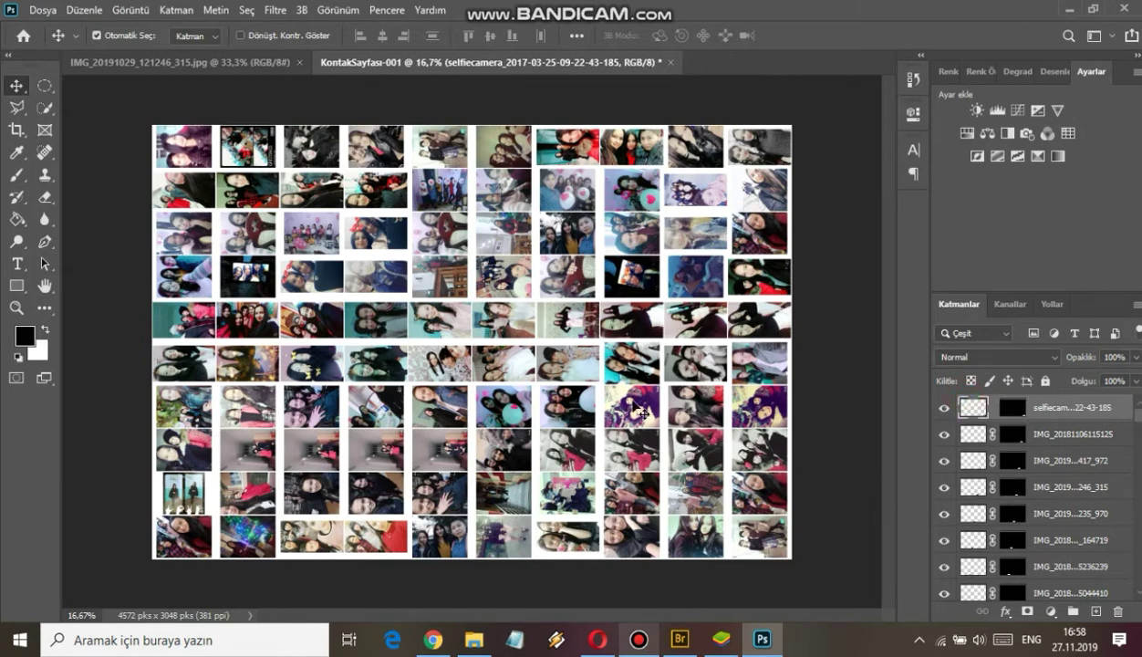
key("ctrl+t")
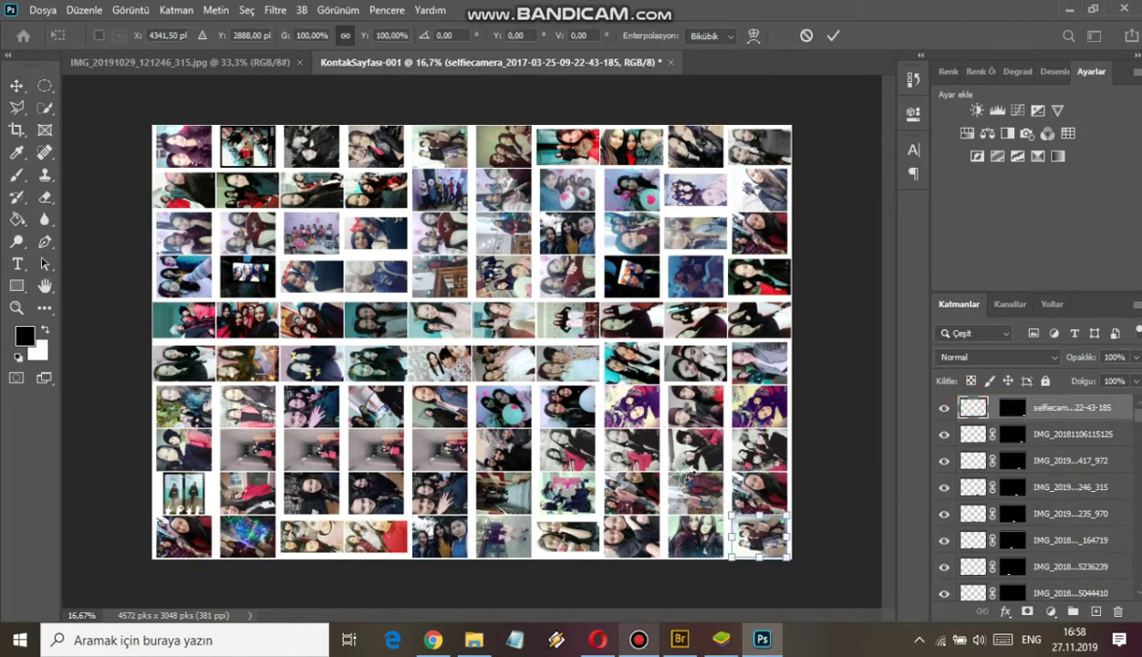
left_click(757, 559)
left_click_drag(758, 559, 758, 567)
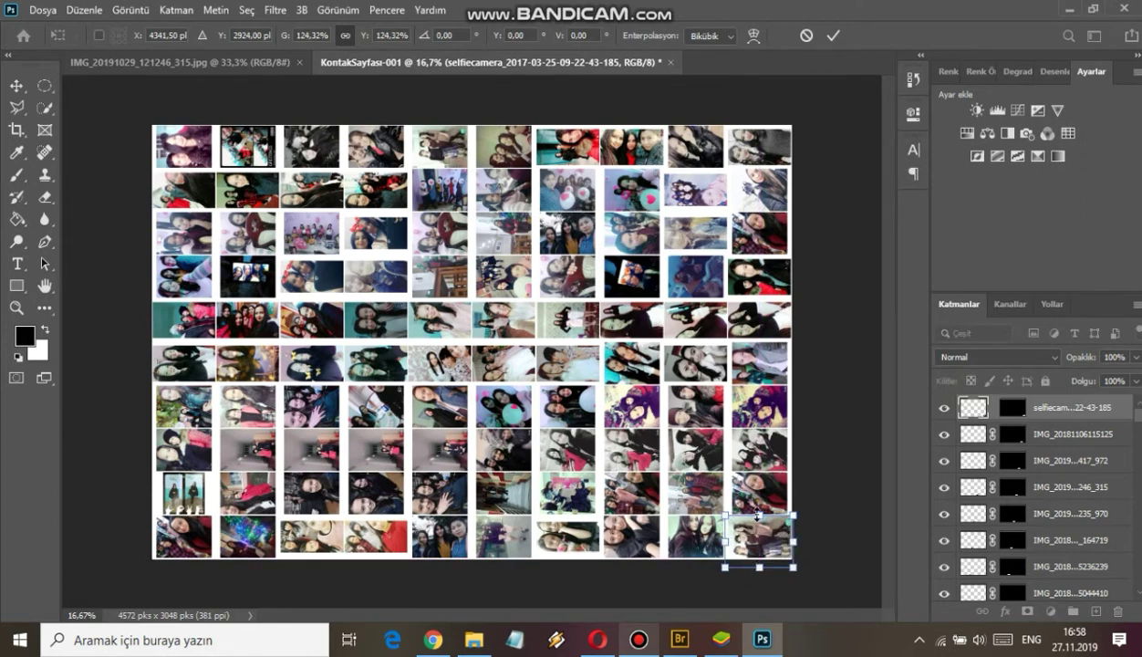
left_click_drag(757, 516, 758, 510)
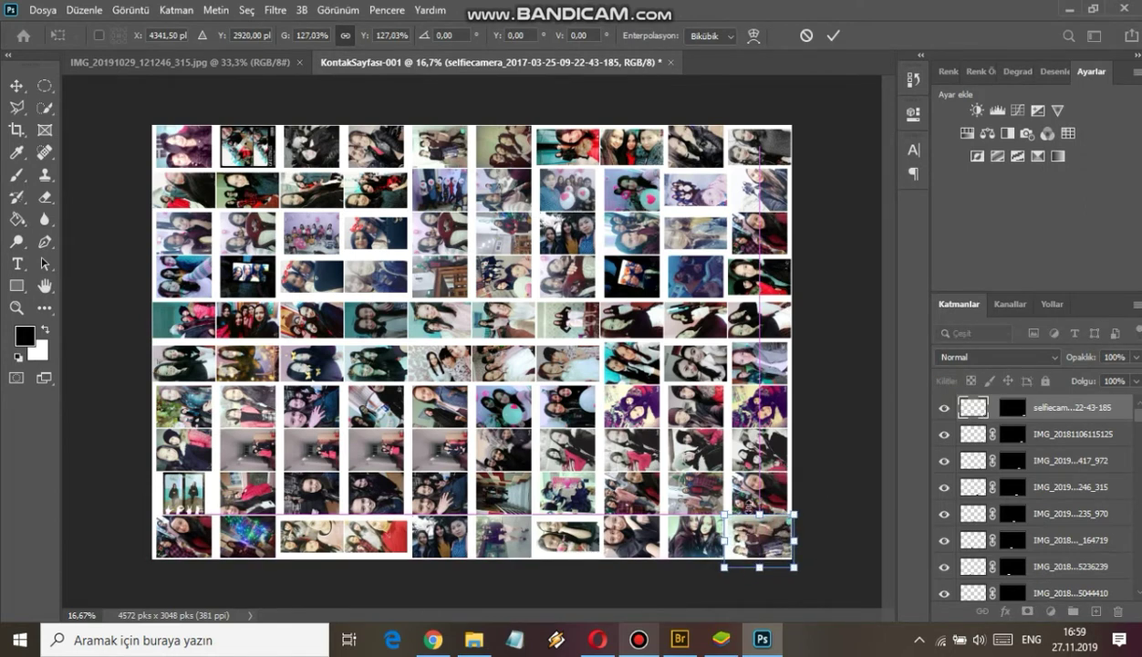
key("Return")
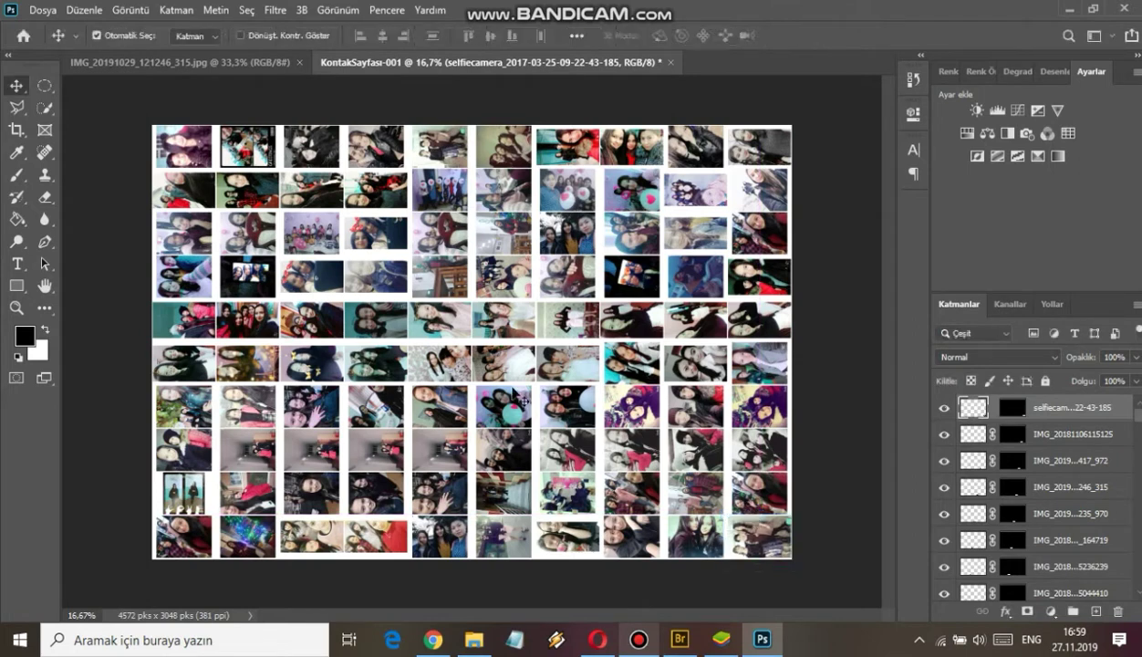
Step: Enlarge the bottom layer's third-row photo to close the nearby white gaps
left_click(447, 240)
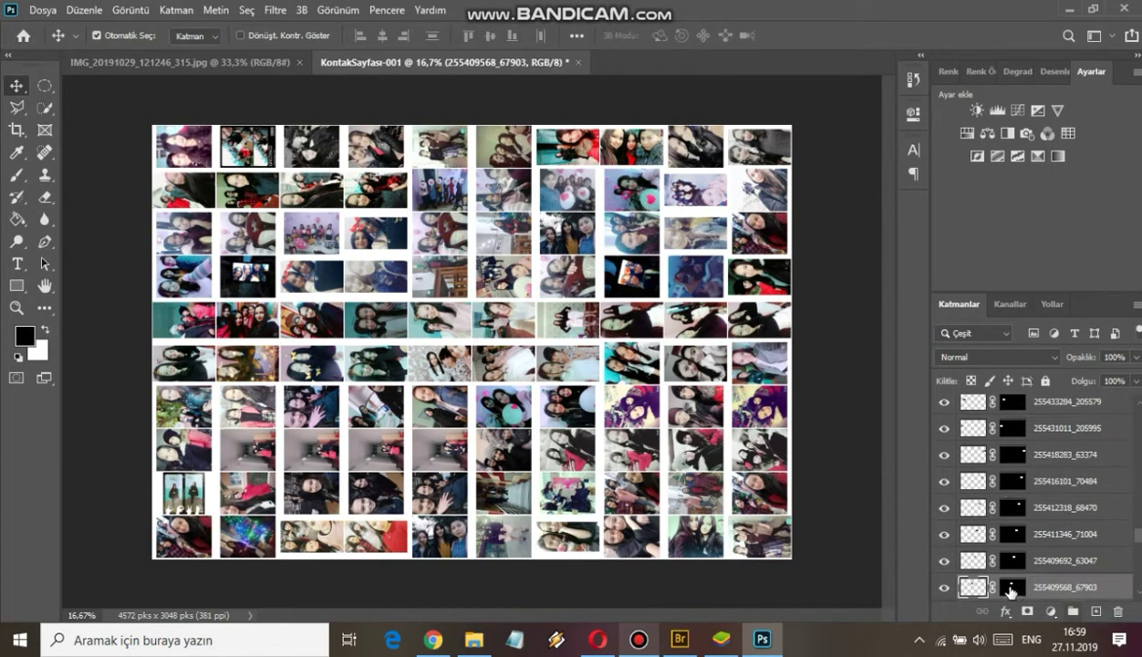
key("ctrl+t")
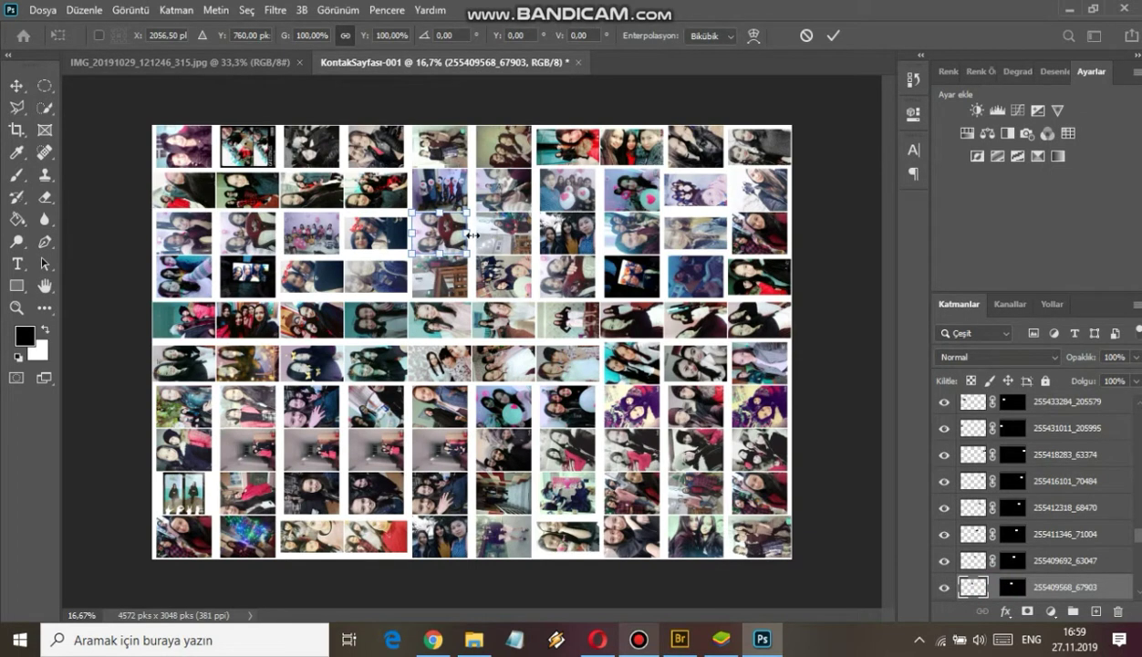
left_click_drag(466, 233, 401, 236)
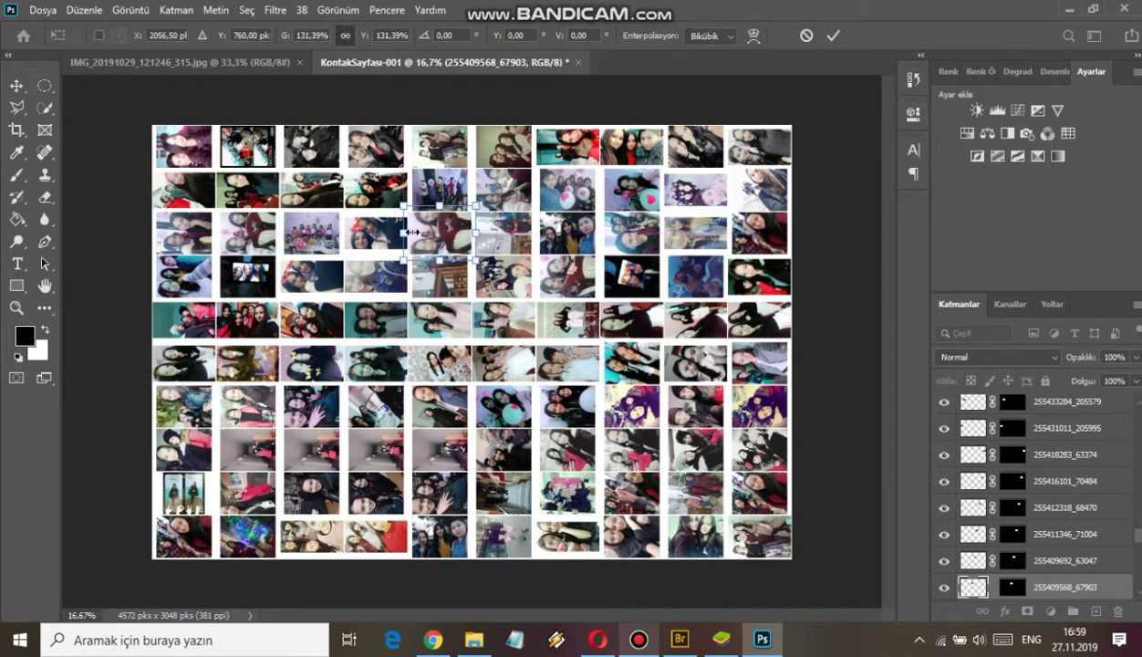
key("Return")
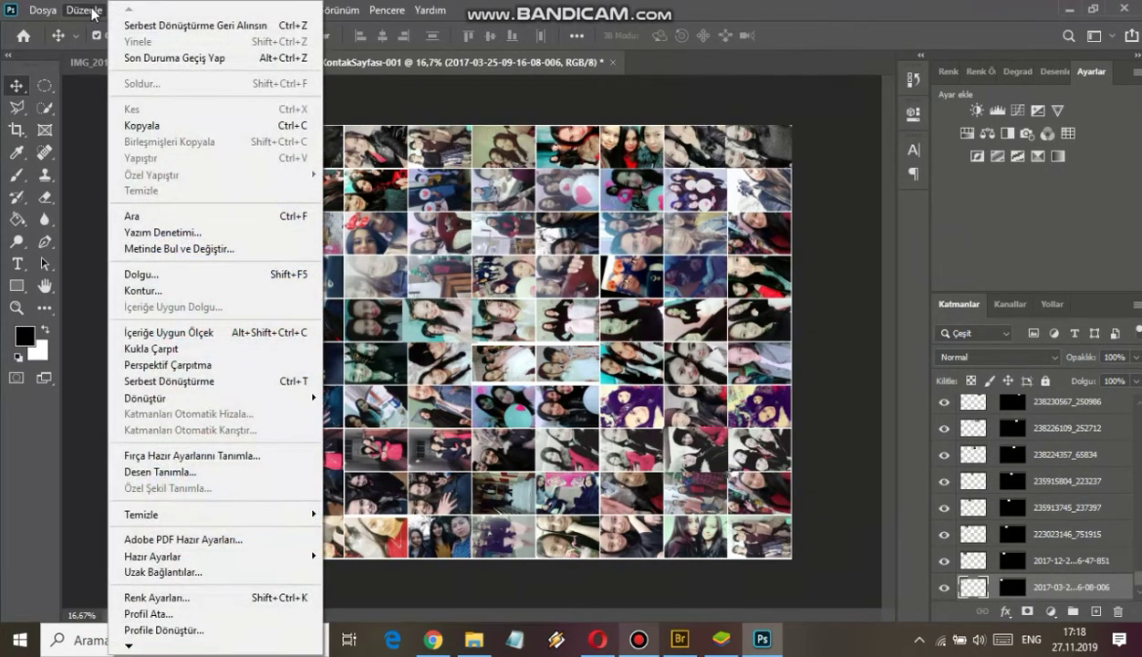
Step: Define the contact sheet as pattern 'photo' and switch to IMG_20191029_121246_315.jpg
left_click(193, 475)
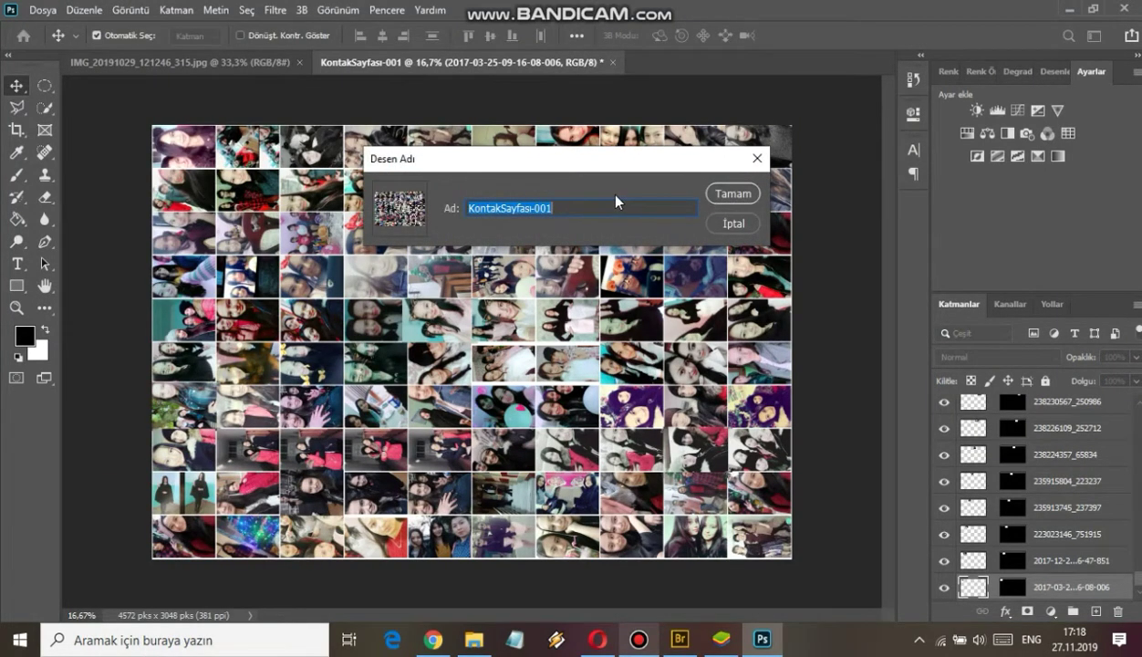
type("photo")
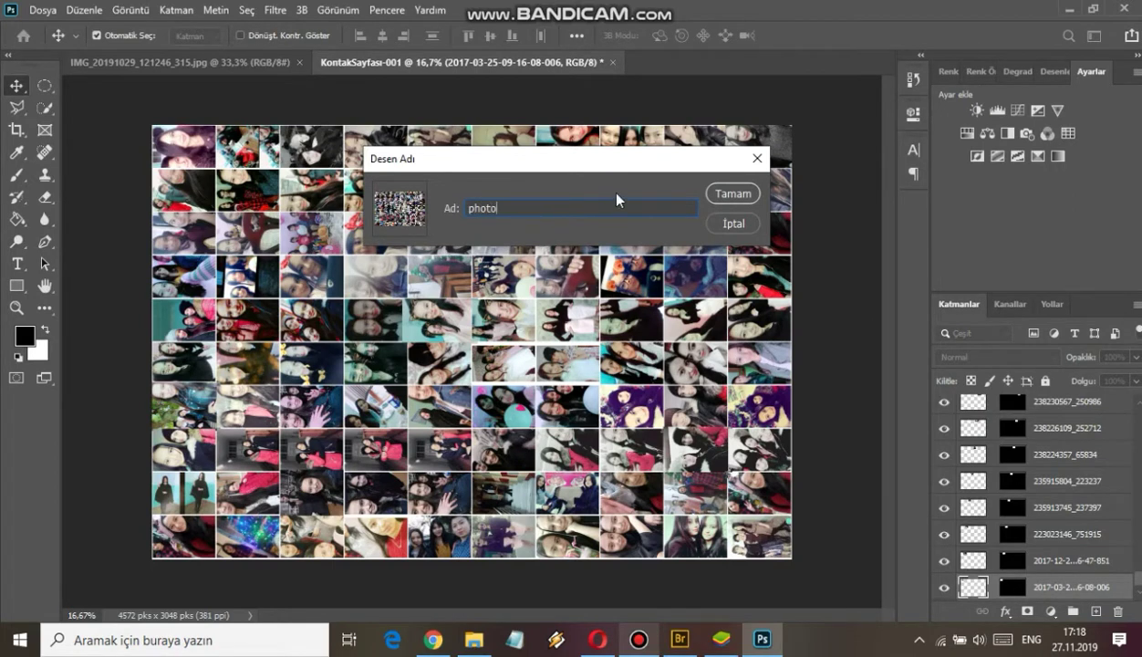
left_click(728, 195)
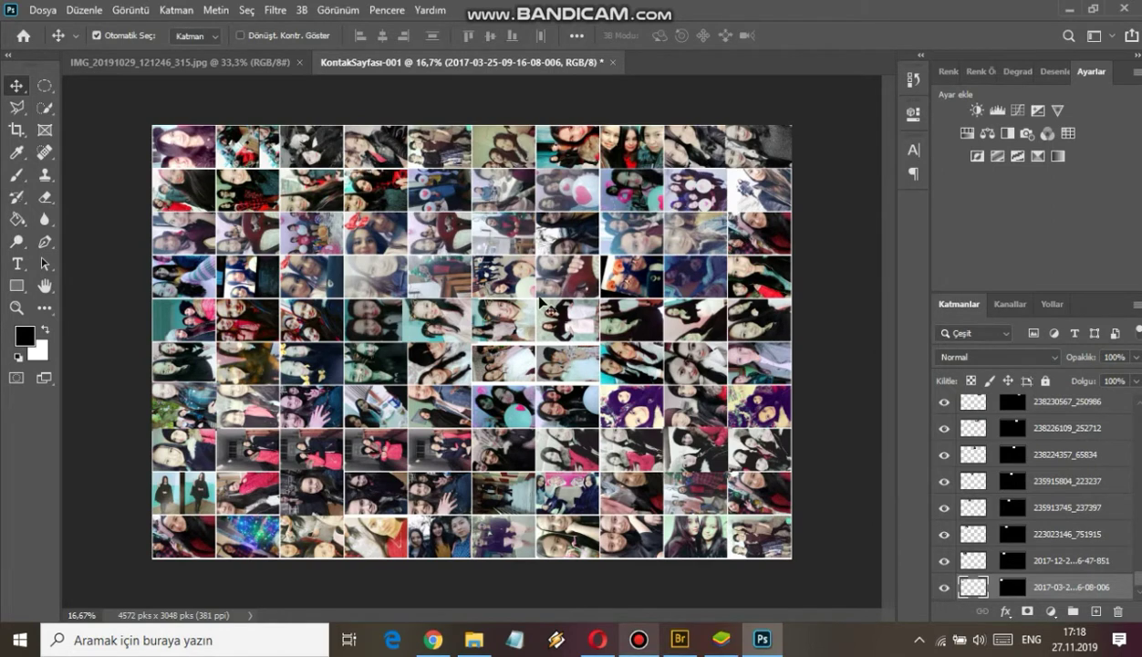
left_click(212, 60)
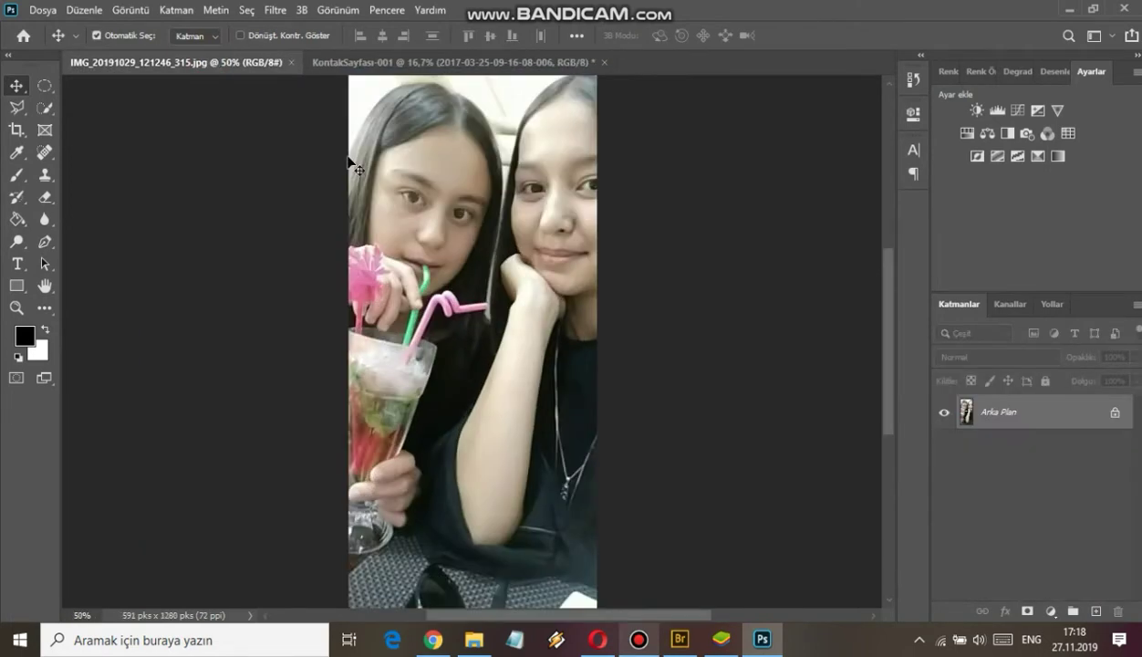
Step: Add a Desen Dolgusu (Pattern Fill) layer using the photo pattern at 22% scale
left_click(1050, 610)
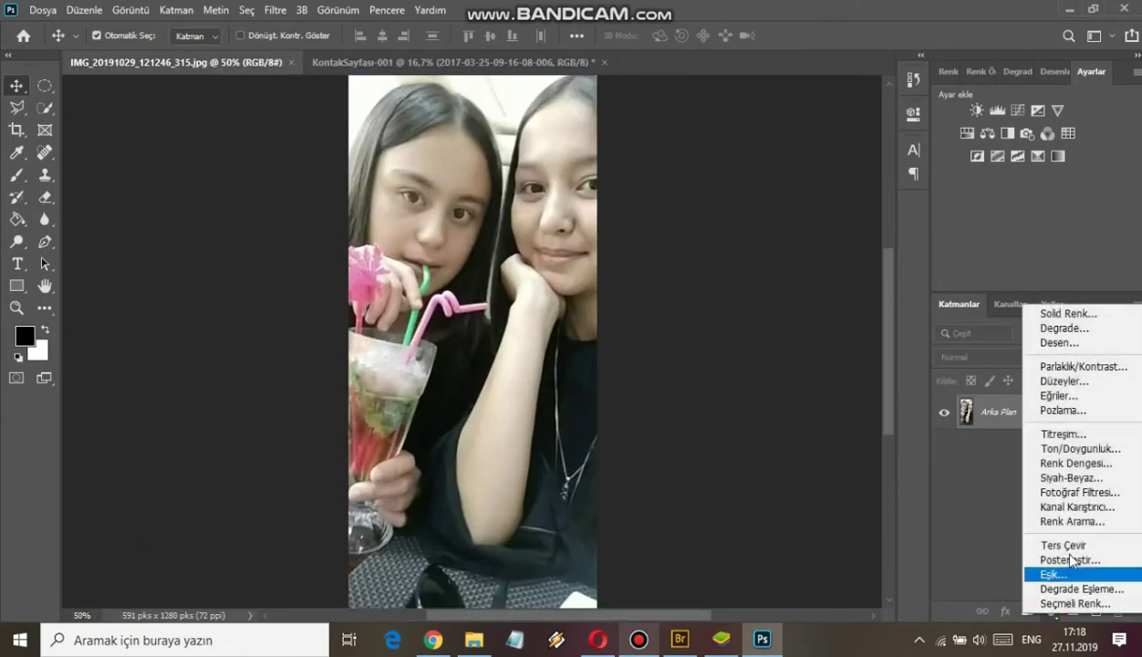
left_click(1100, 345)
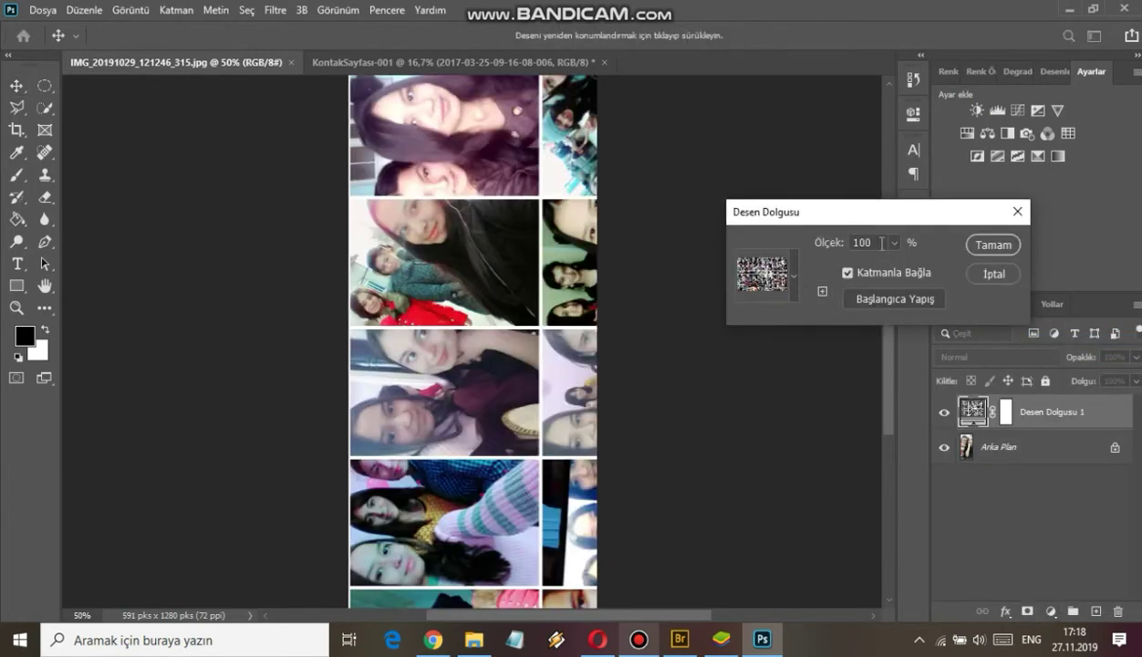
left_click(894, 243)
left_click_drag(894, 265, 885, 267)
left_click(857, 242)
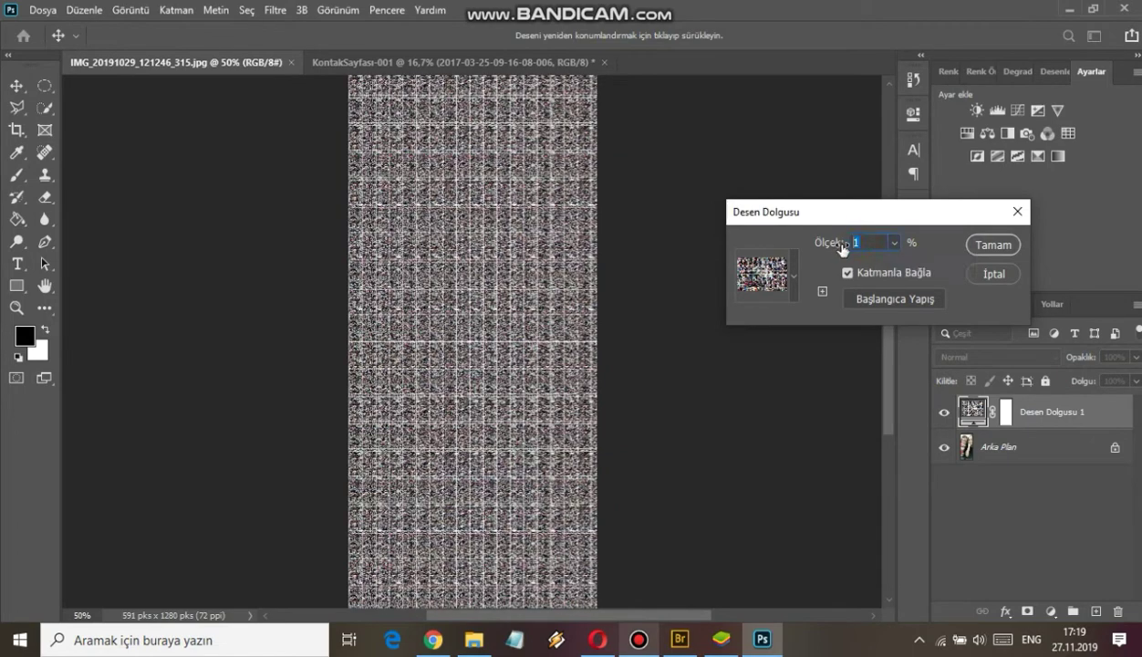
type("22")
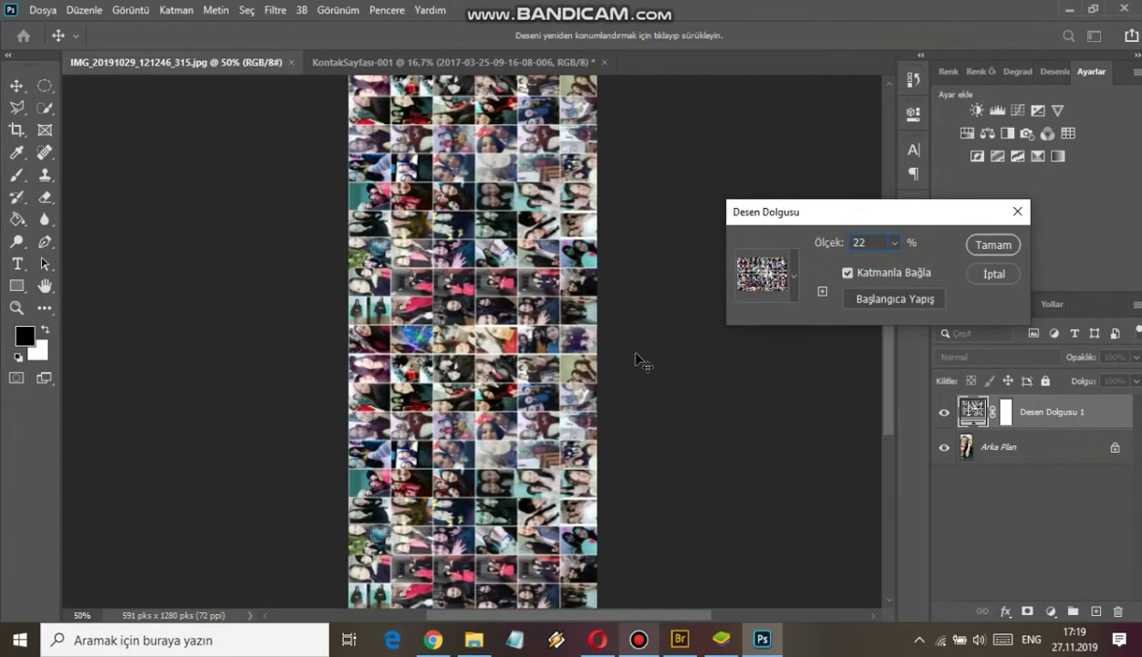
left_click(993, 244)
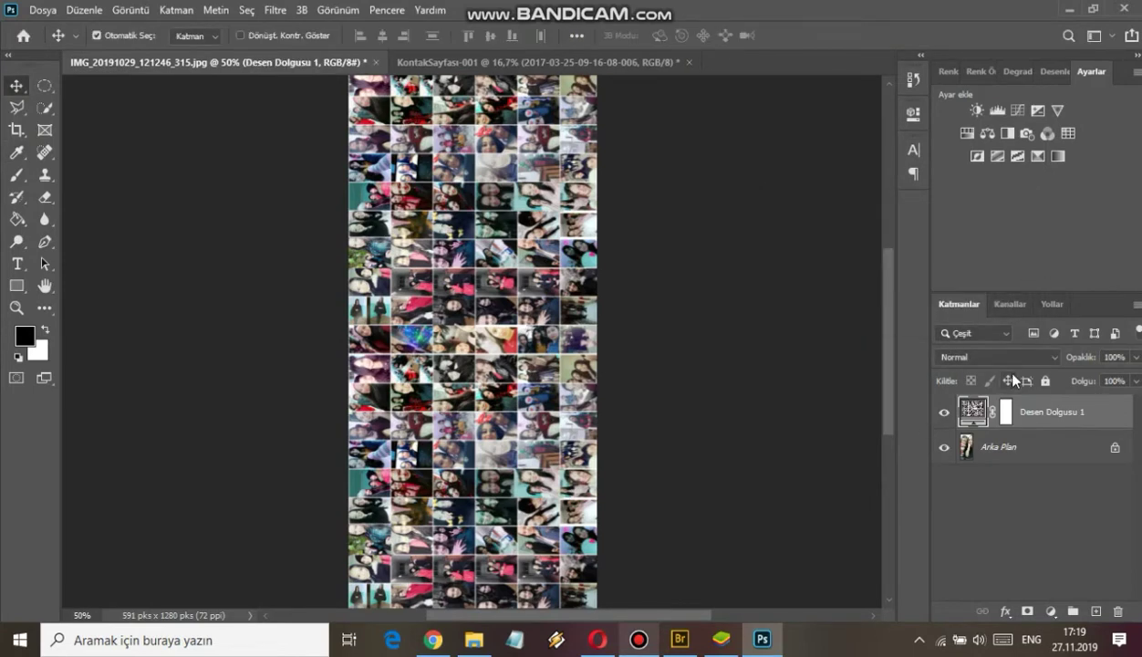
Step: Set Desen Dolgusu 1 to Kaplama (Overlay) blending with its pattern scale at 20%
left_click(1010, 362)
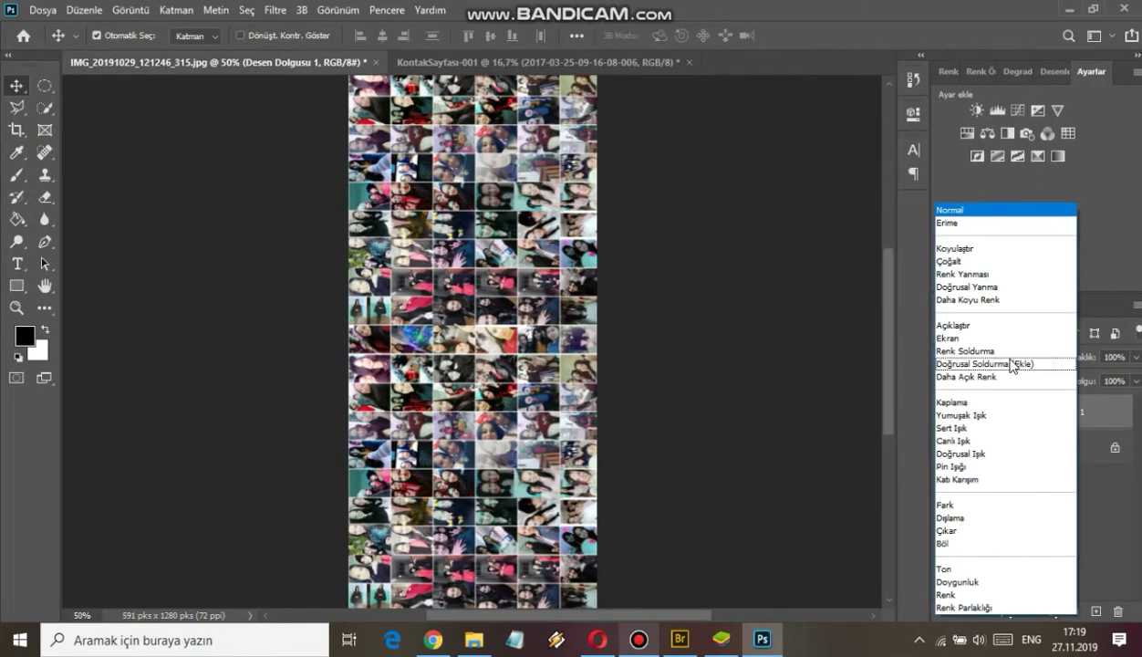
left_click(992, 406)
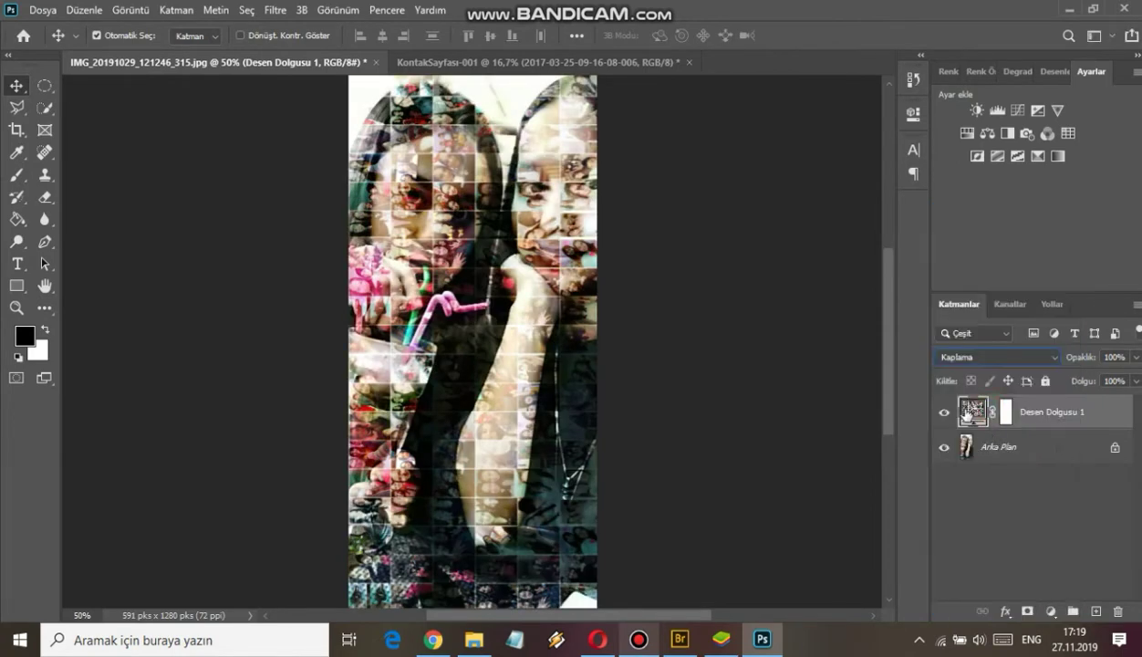
double_click(974, 410)
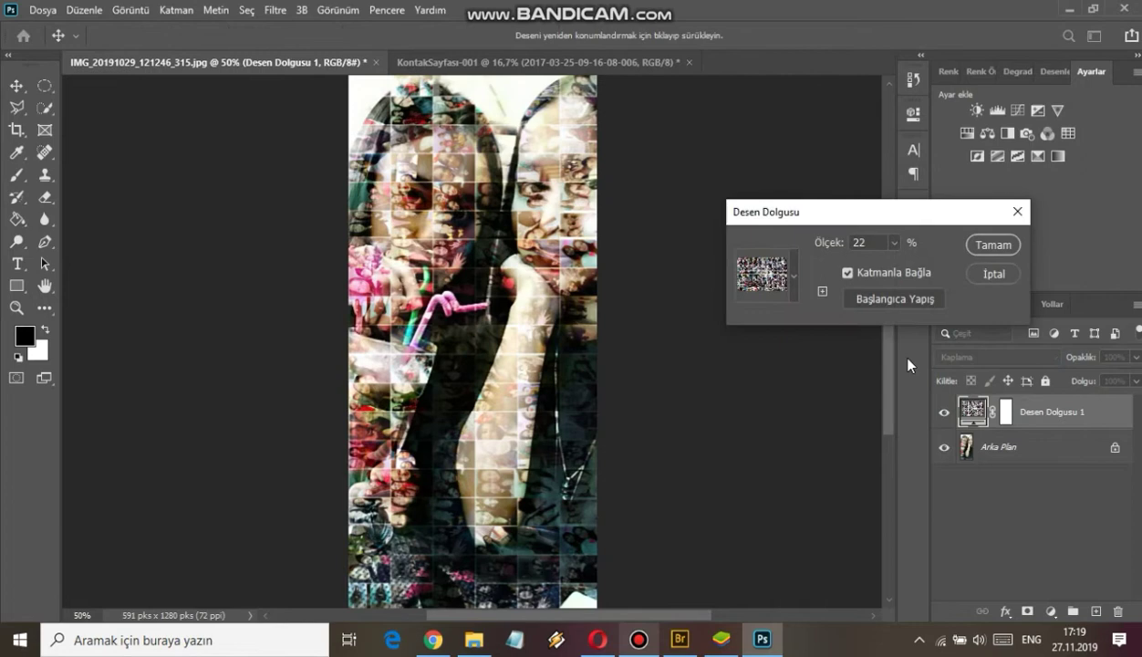
left_click(891, 242)
left_click_drag(893, 267, 895, 263)
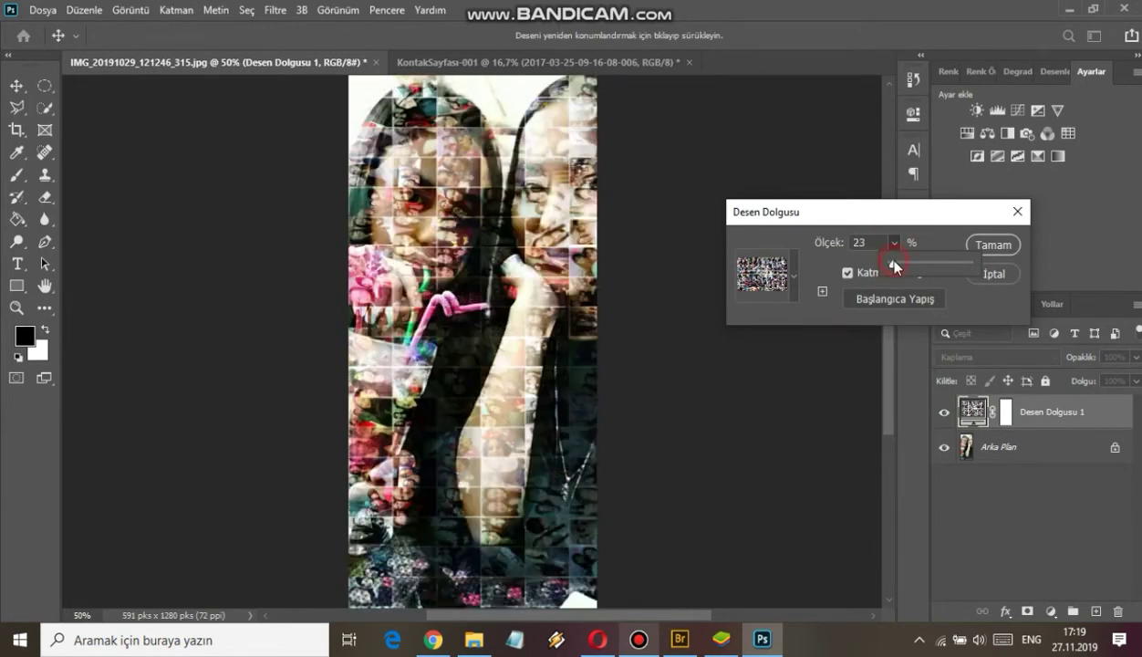
left_click(862, 243)
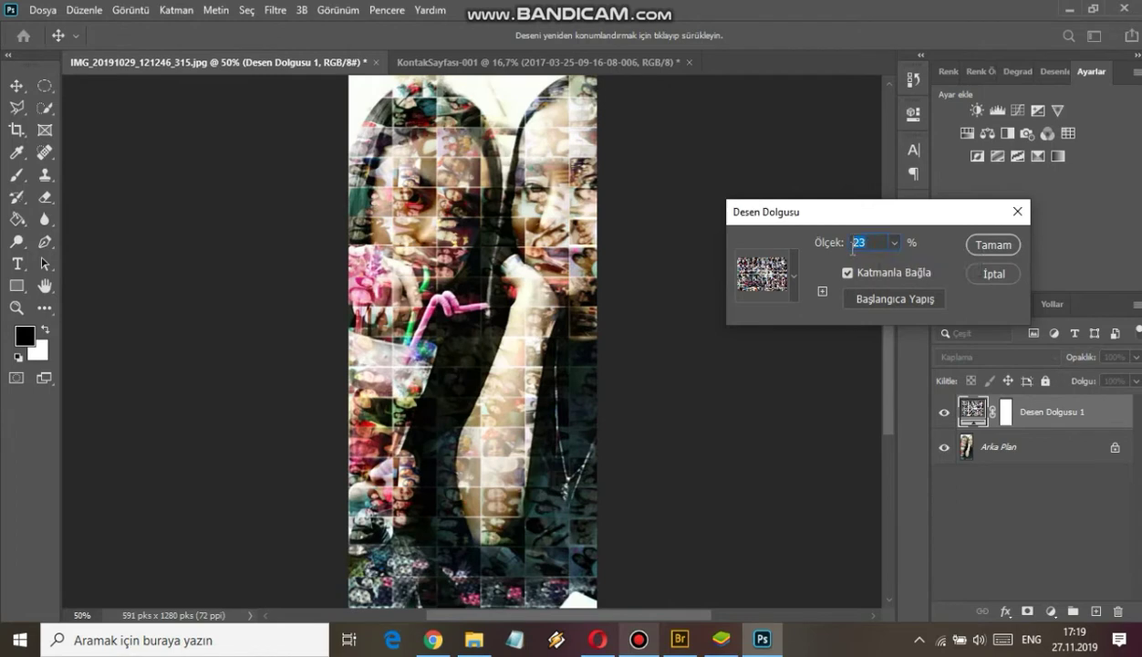
type("20")
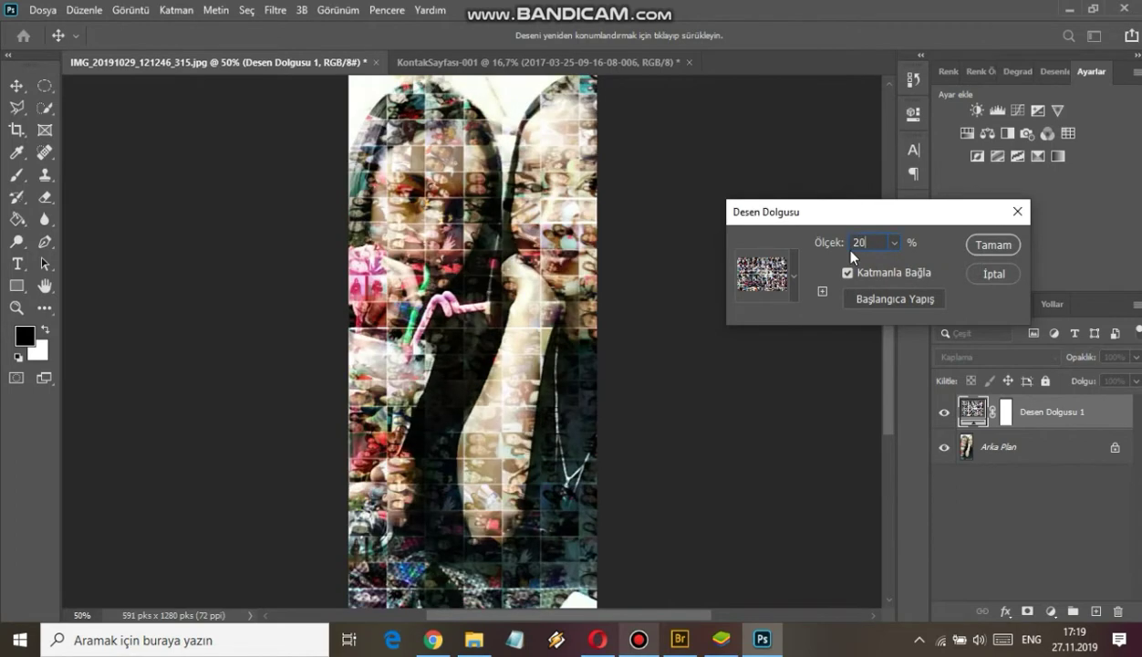
left_click(992, 245)
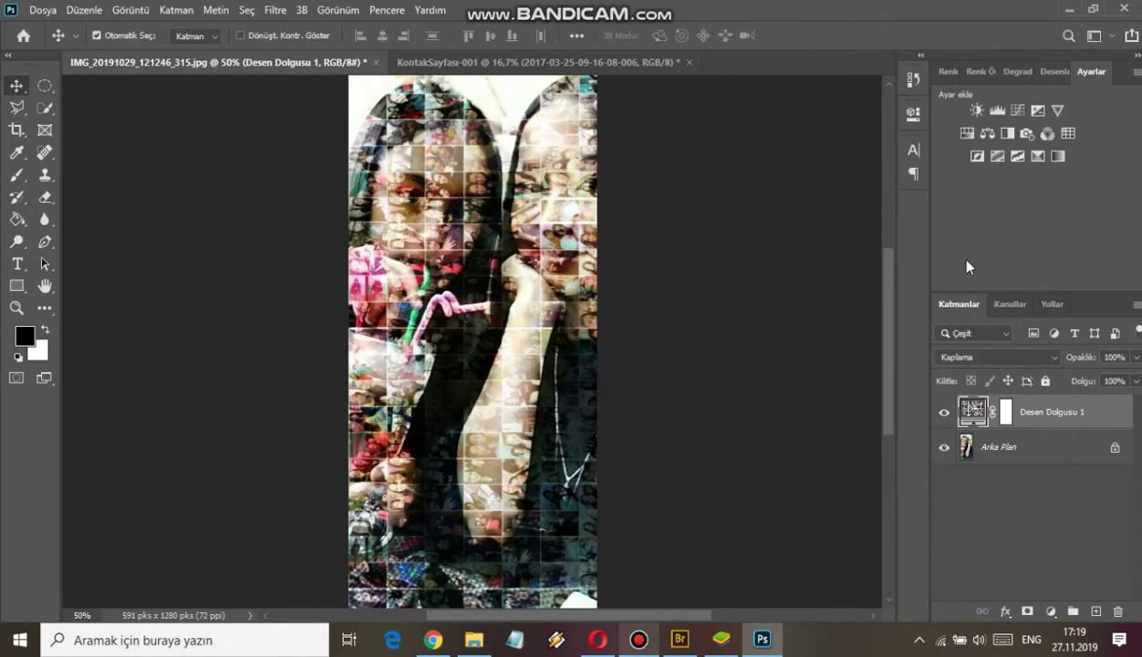
left_click(1105, 452)
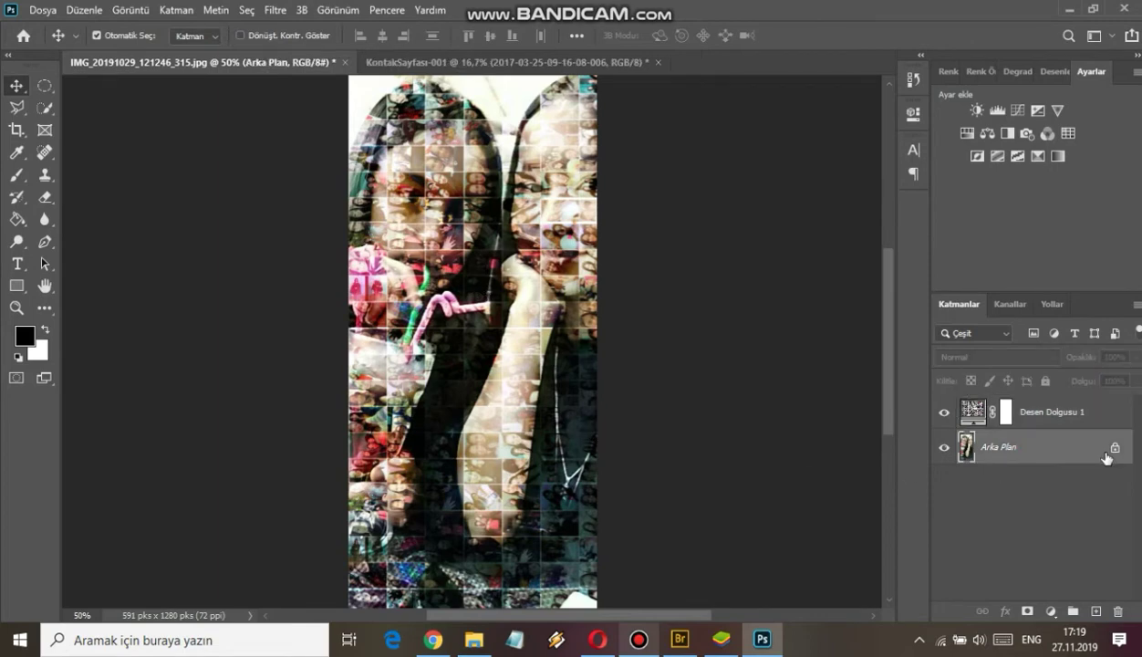
Step: Convert Katman 0 to a smart object and choose the Gölgeler/Açık Tonlar adjustment
right_click(1044, 442)
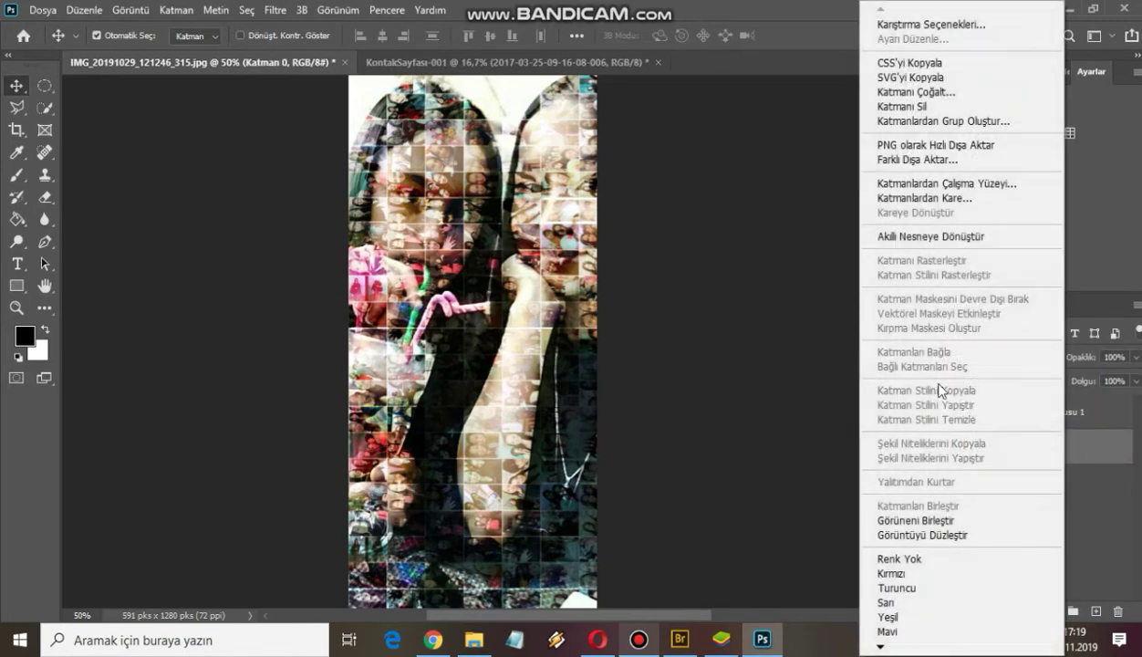
left_click(941, 237)
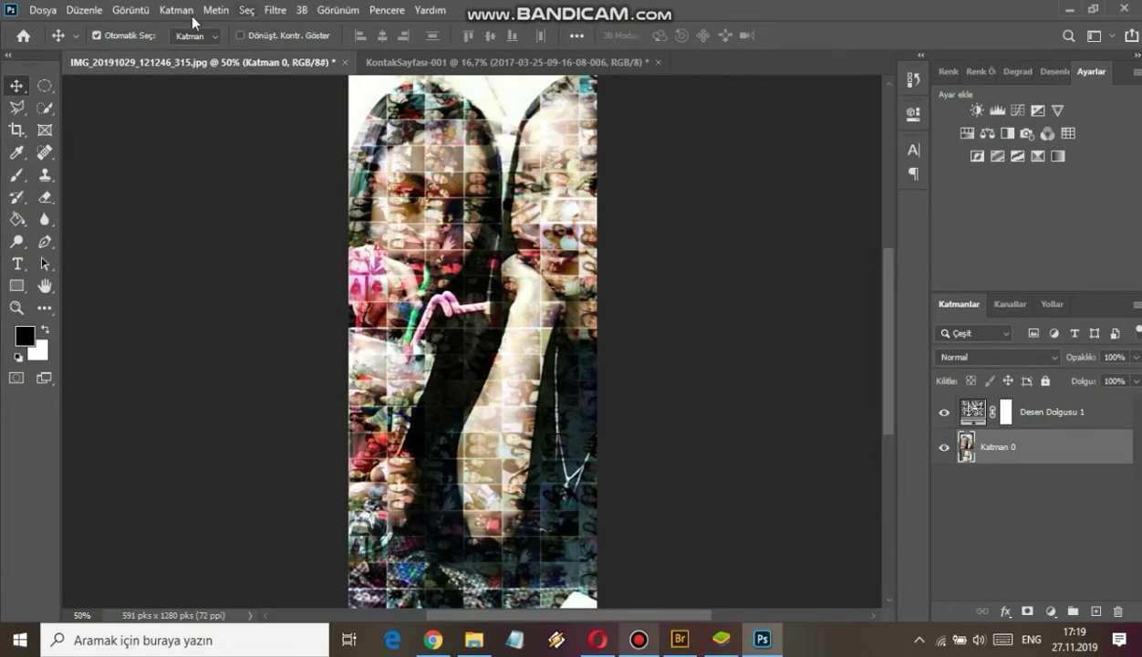
left_click(130, 11)
mouse_move(152, 54)
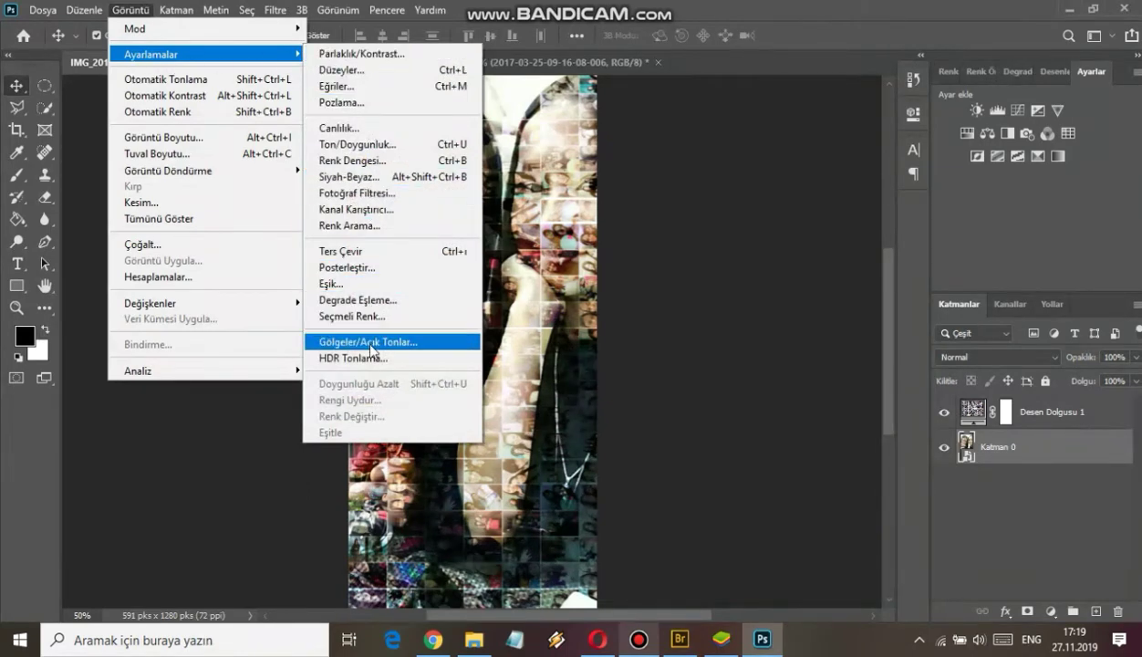
left_click(379, 342)
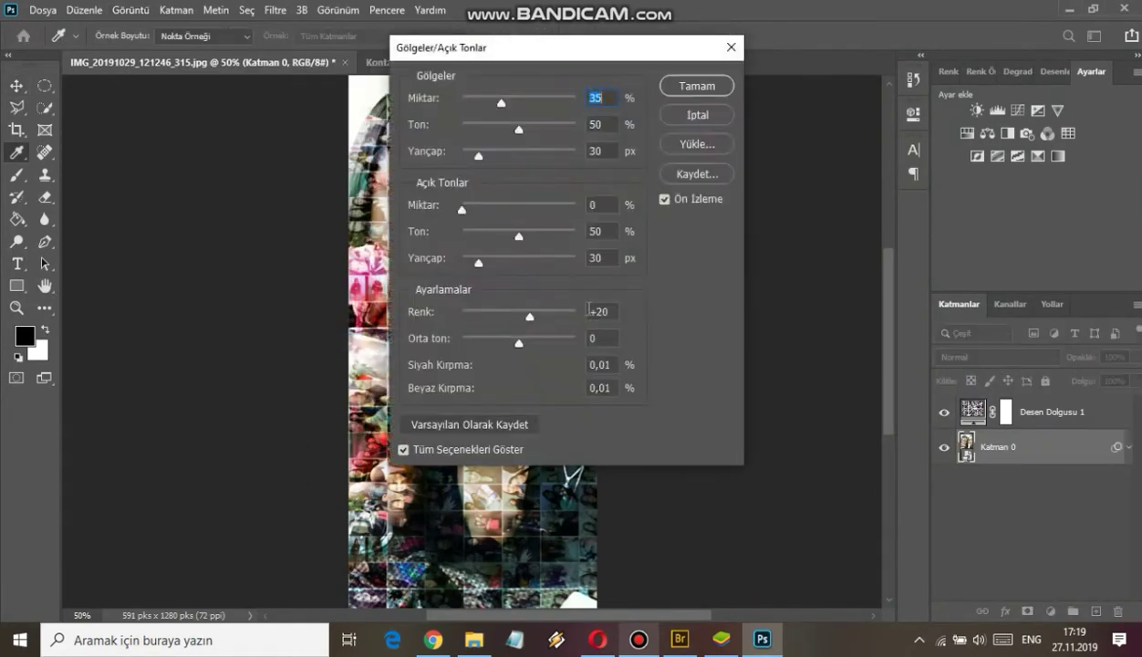
Step: Apply shadows 35/60/99, highlights 23/50/100 and Orta ton +14 as a smart filter
left_click(591, 40)
left_click_drag(599, 50, 884, 89)
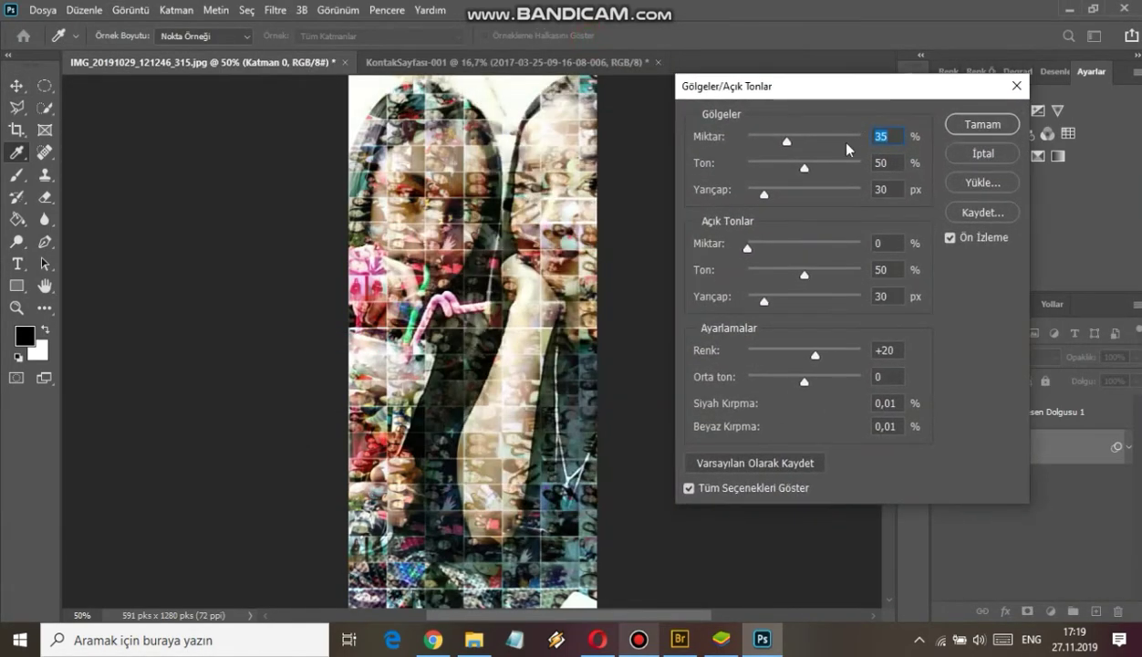
mouse_move(786, 141)
left_mouse_down()
mouse_move(746, 138)
mouse_move(775, 138)
mouse_move(817, 168)
mouse_move(803, 198)
left_mouse_up()
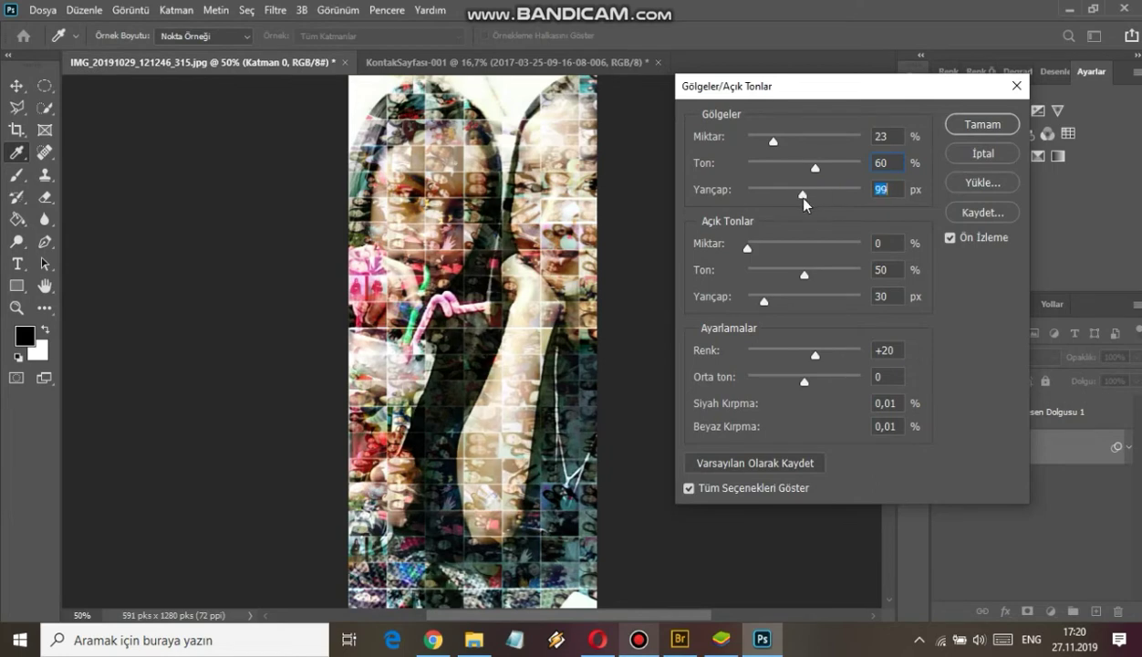
left_click_drag(749, 246, 775, 246)
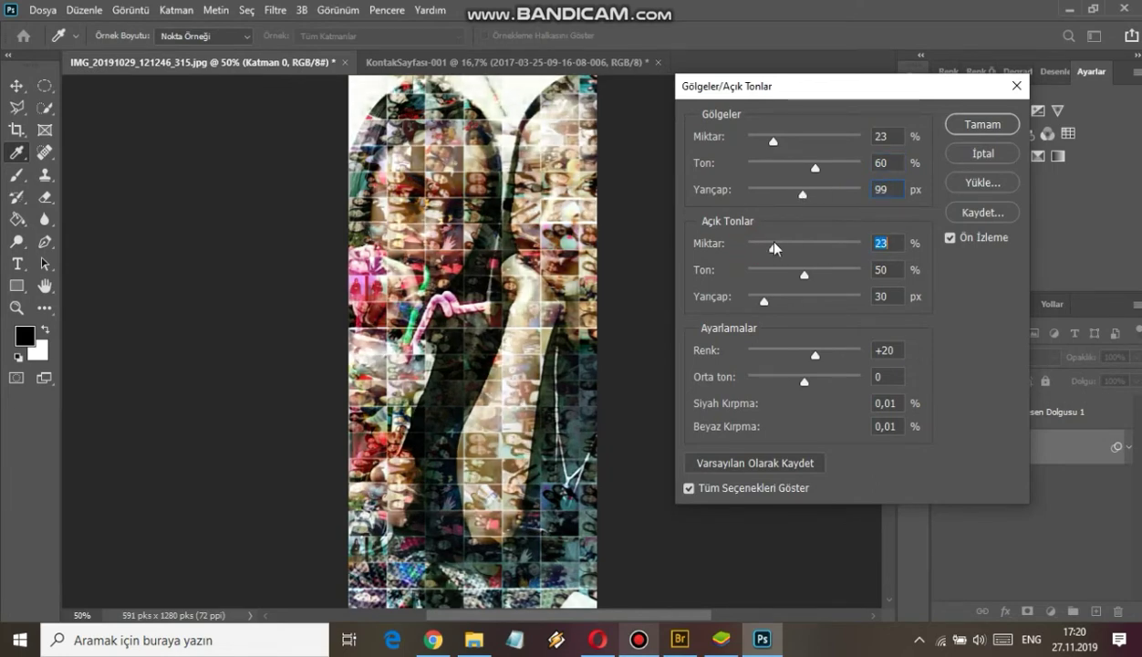
mouse_move(764, 299)
left_mouse_down()
mouse_move(829, 302)
mouse_move(802, 302)
left_mouse_up()
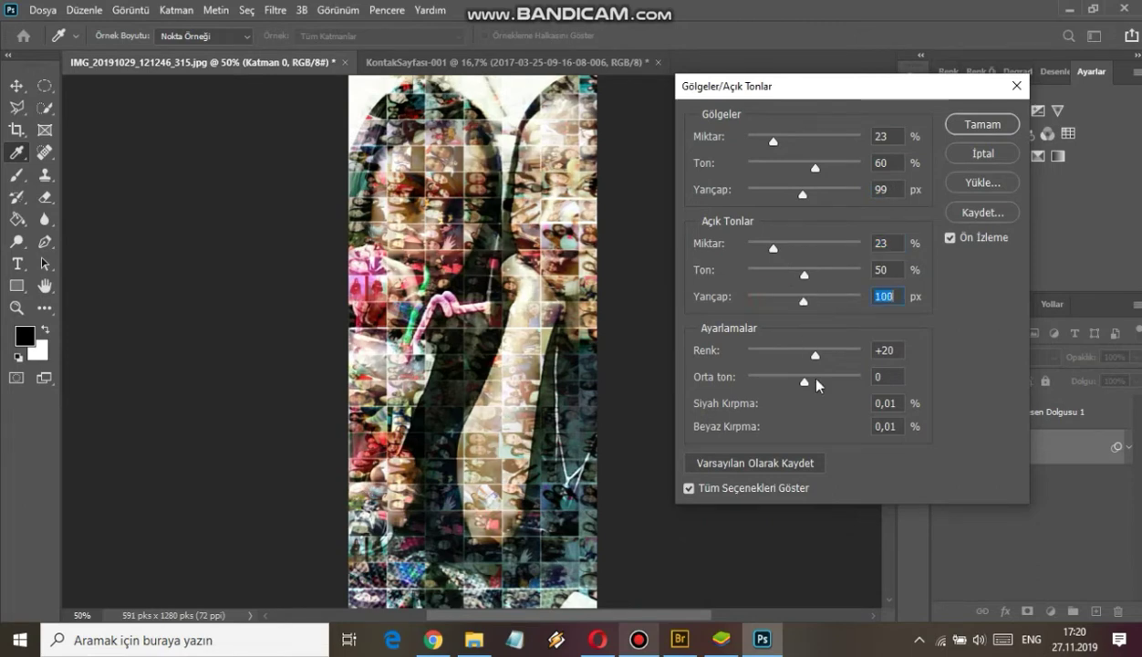
left_click_drag(799, 377, 818, 384)
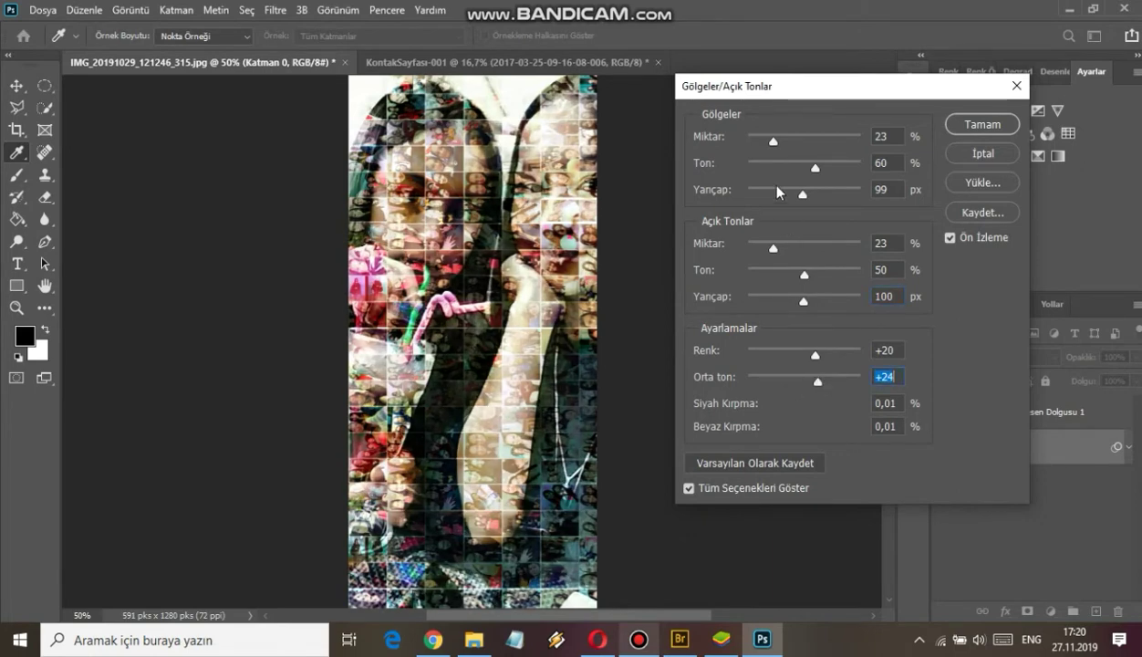
left_click_drag(773, 141, 790, 144)
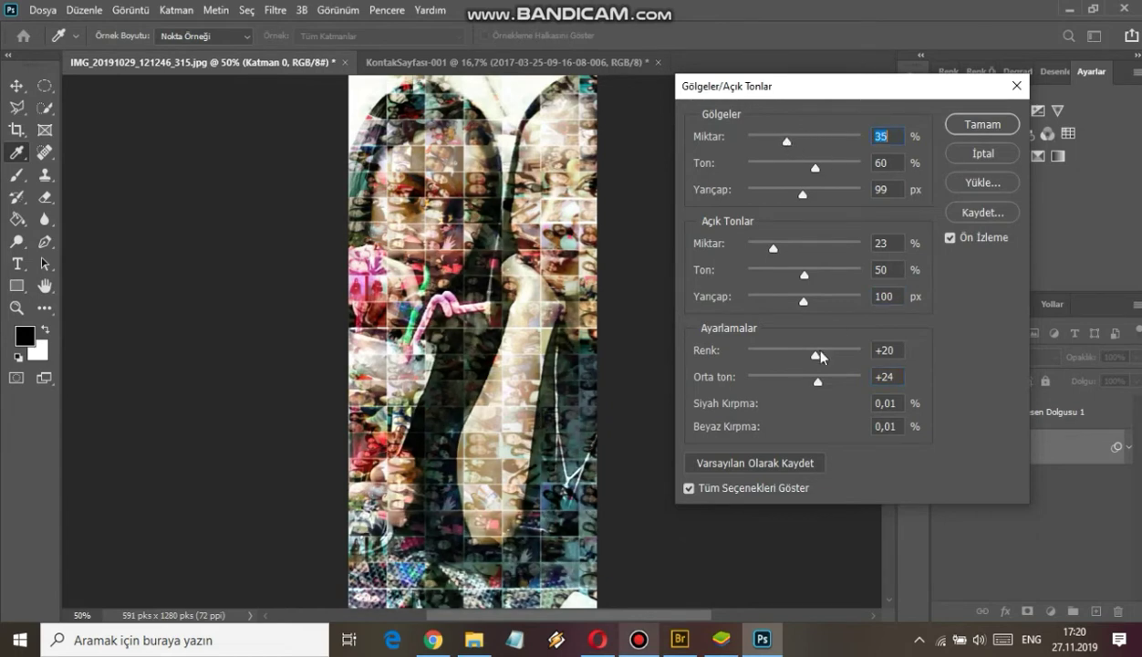
left_click_drag(817, 379, 811, 382)
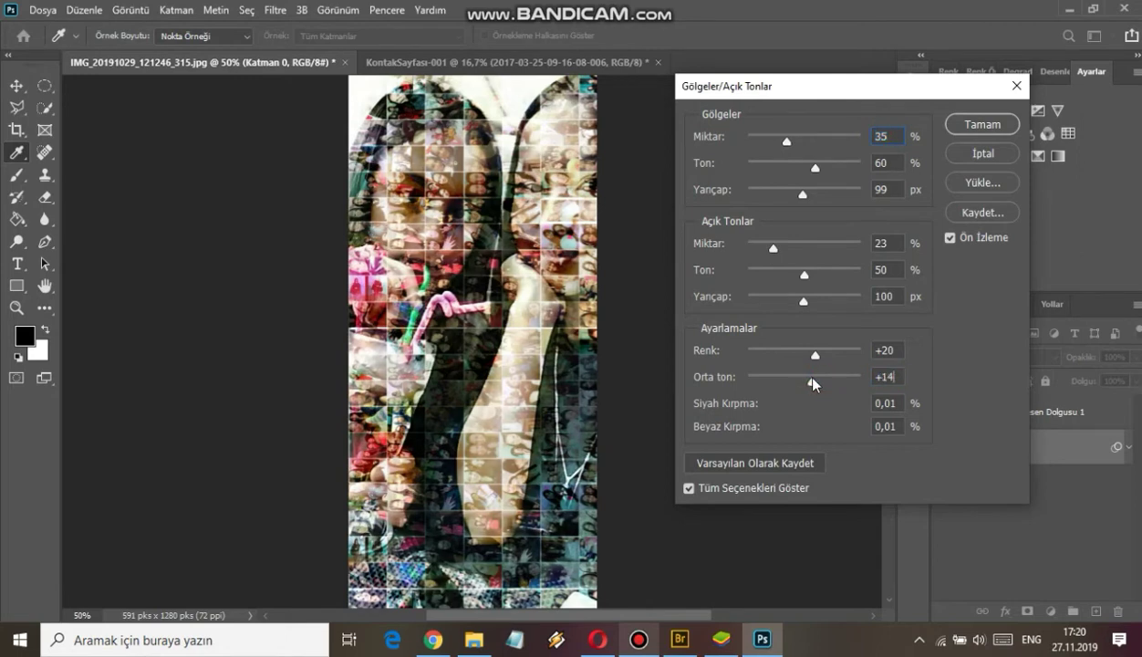
left_click(971, 127)
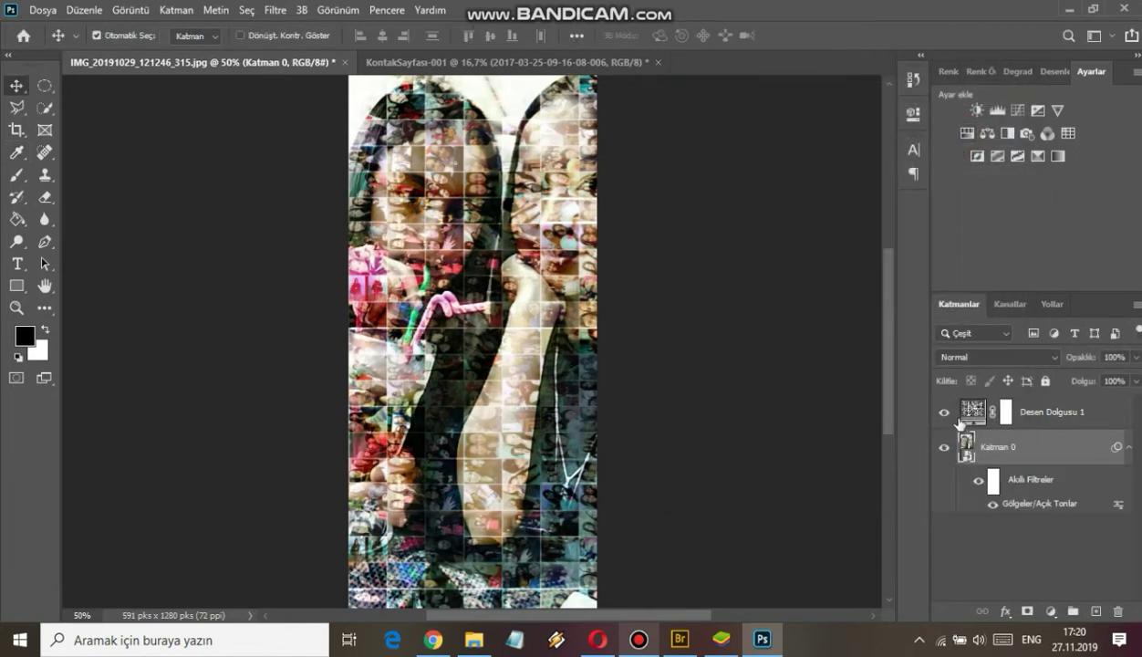
Step: Add a Renk Dengesi layer shifting midtones to Cyan–Red +51 and Magenta–Green +6
left_click(1049, 611)
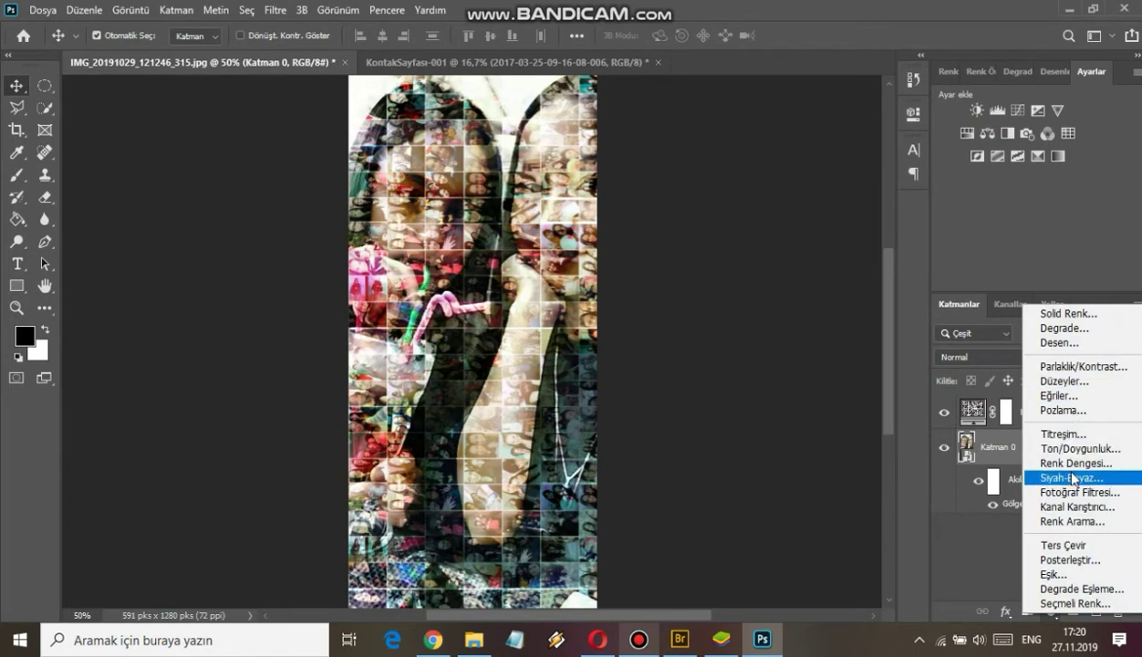
left_click(913, 114)
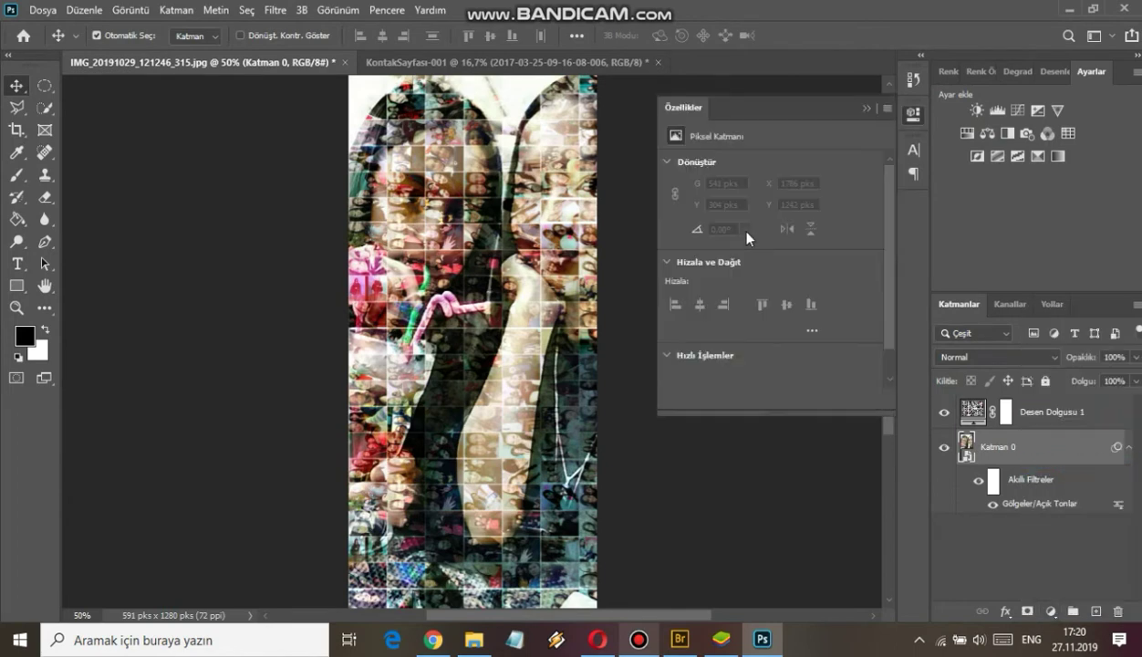
left_click_drag(750, 198, 797, 201)
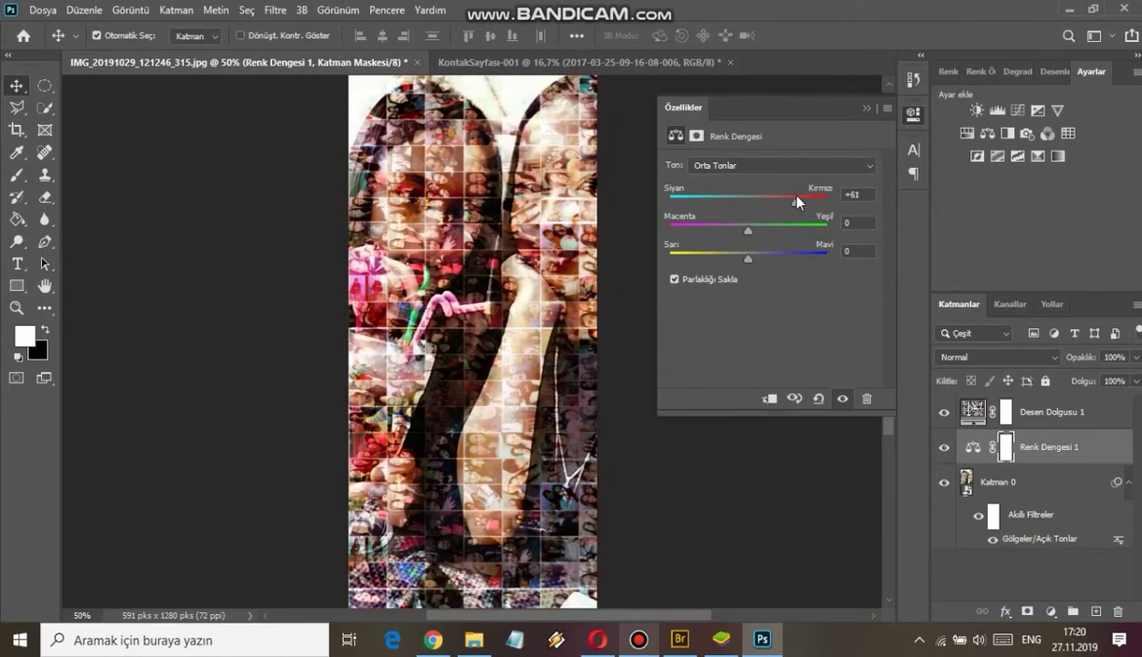
mouse_move(749, 232)
left_mouse_down()
mouse_move(718, 260)
mouse_move(747, 251)
left_mouse_up()
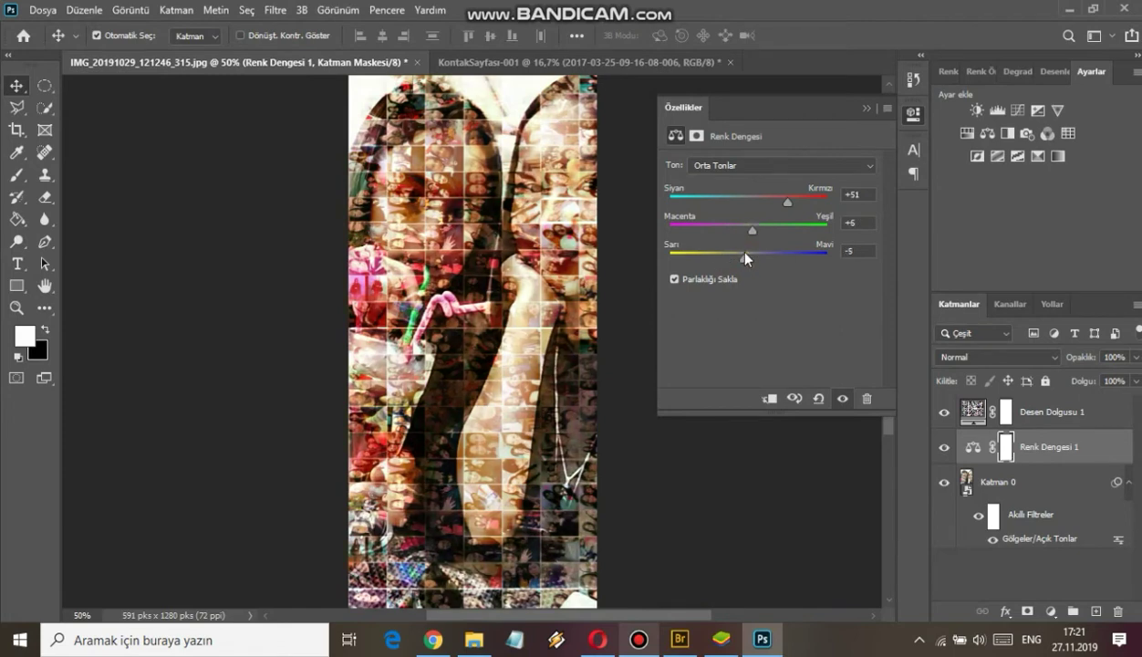
Step: Add a Fotoğraf Filtresi warming filter layer at about 25% density
left_click(872, 106)
left_click(1050, 610)
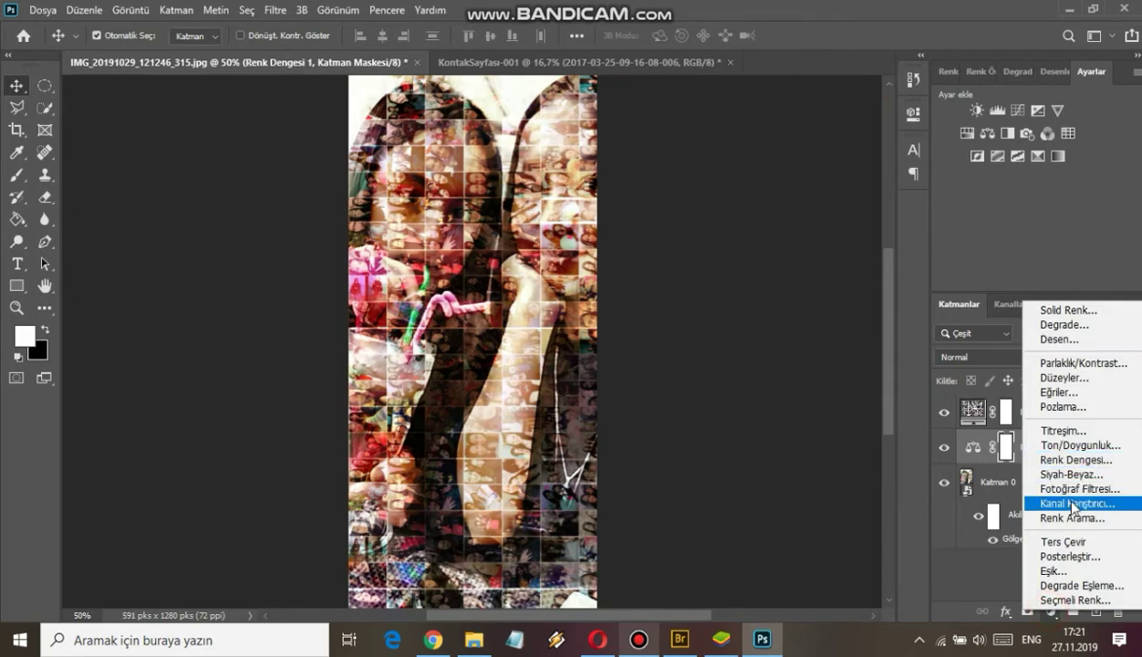
key("Escape")
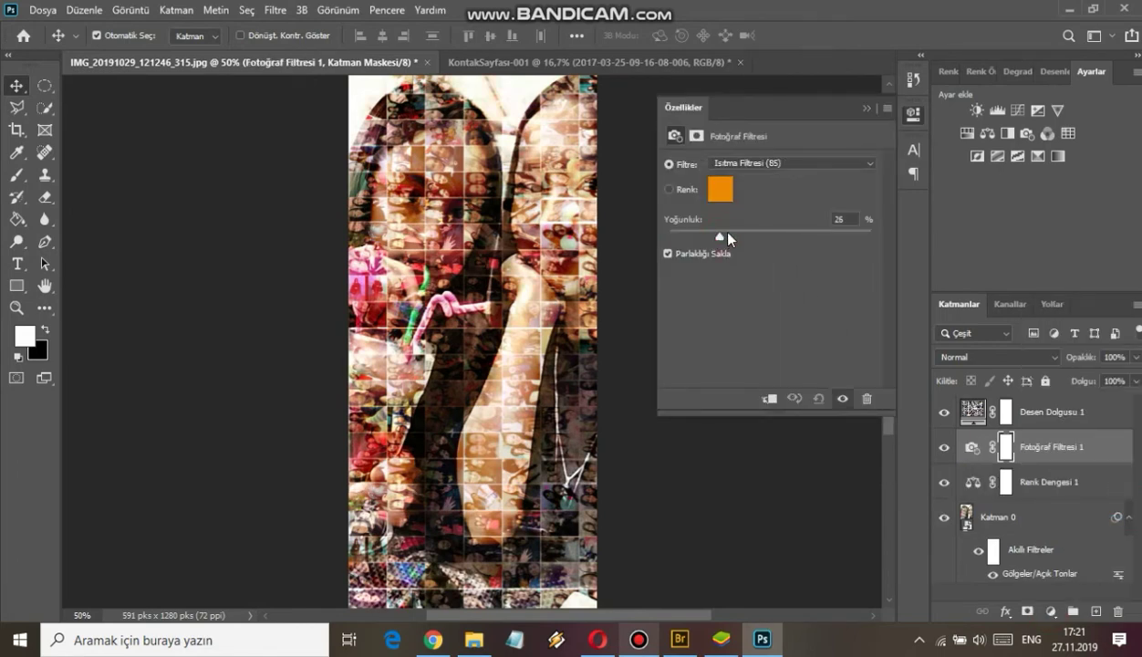
mouse_move(718, 234)
left_mouse_down()
mouse_move(752, 234)
mouse_move(740, 237)
left_mouse_up()
left_click_drag(720, 232, 713, 232)
Step: Blend the Fotoğraf Filtresi 1 layer in Kaplama (Overlay) mode
left_click(864, 107)
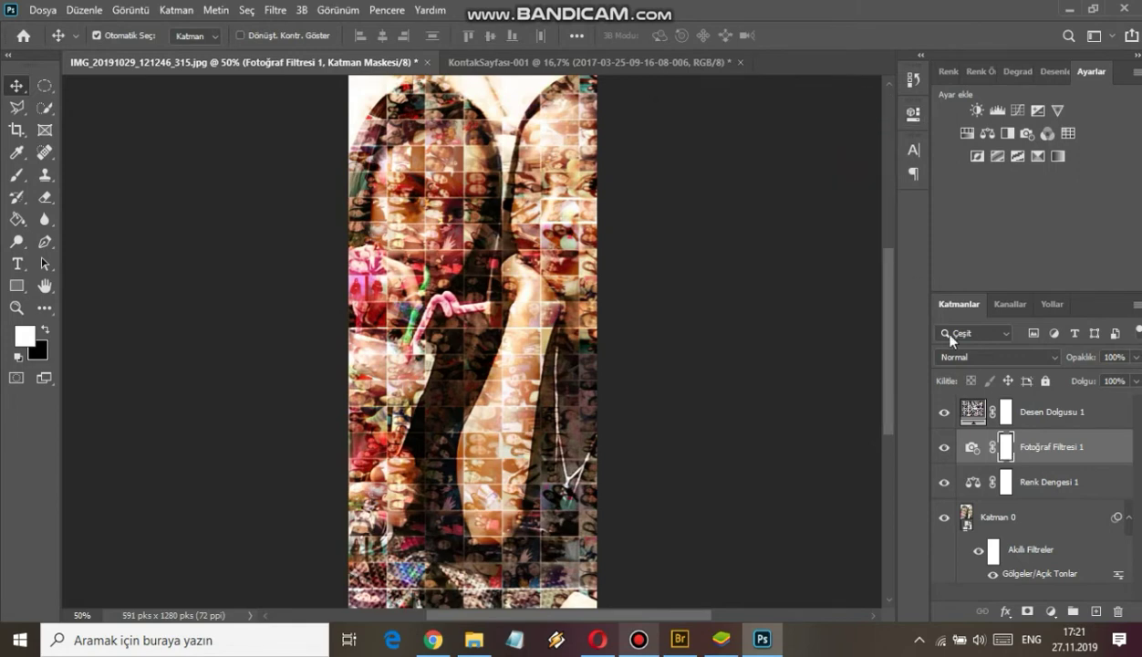
left_click(972, 356)
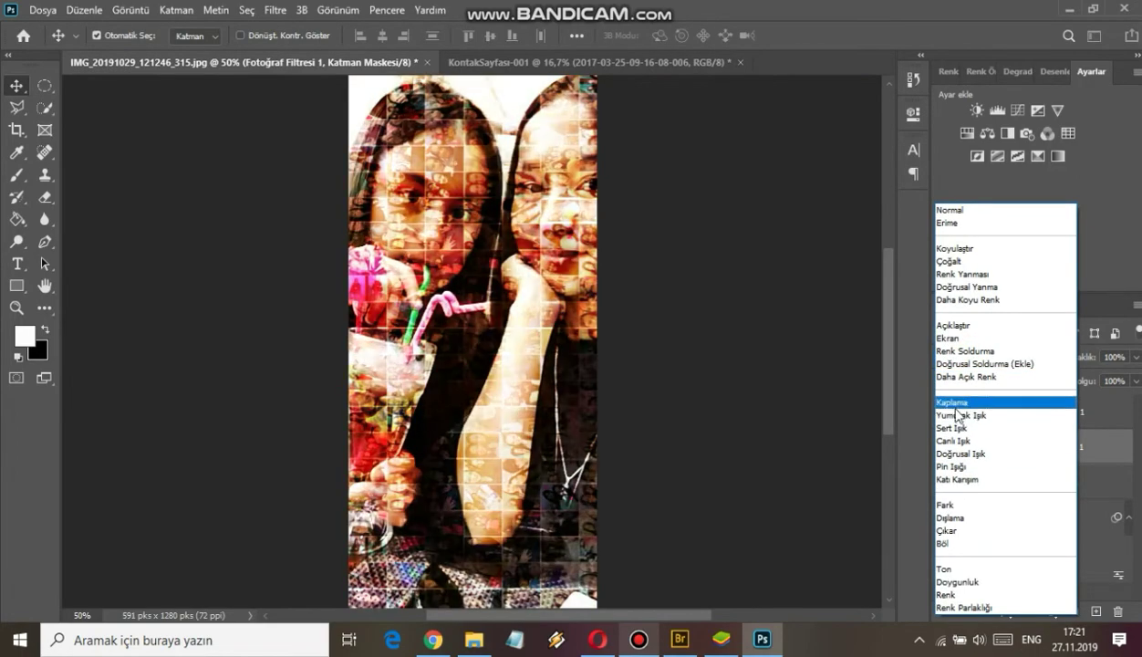
left_click(953, 403)
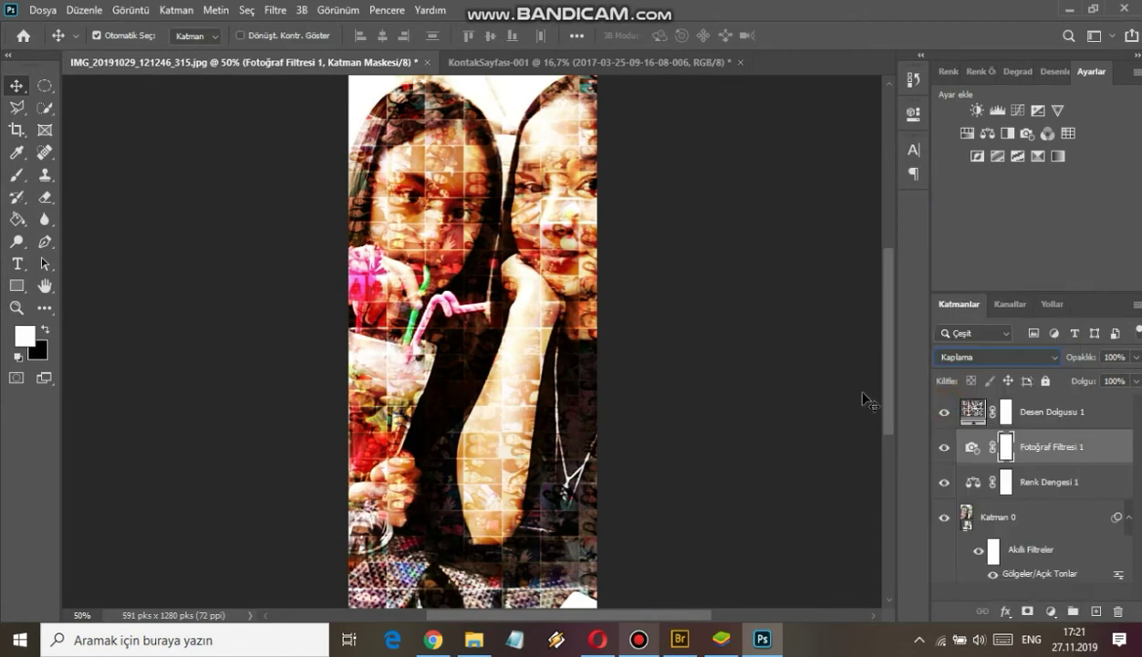
left_click(967, 412)
left_click(966, 507)
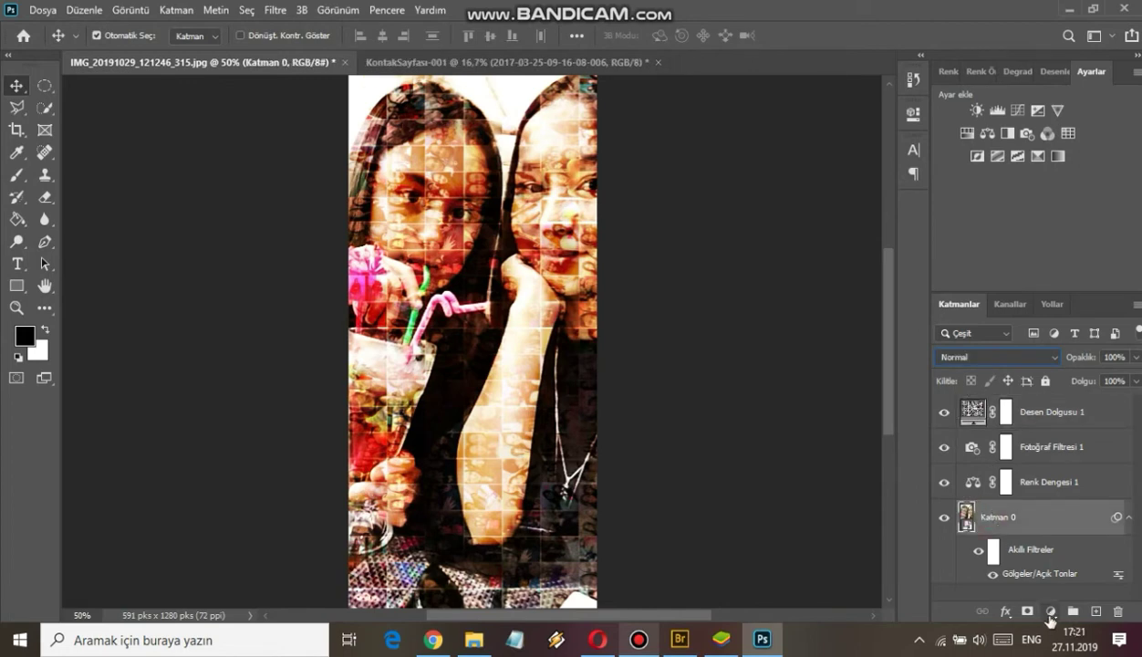
Step: Set the Desen Dolgusu 1 pattern fill's Ölçek (scale) to 17%
left_click(1049, 615)
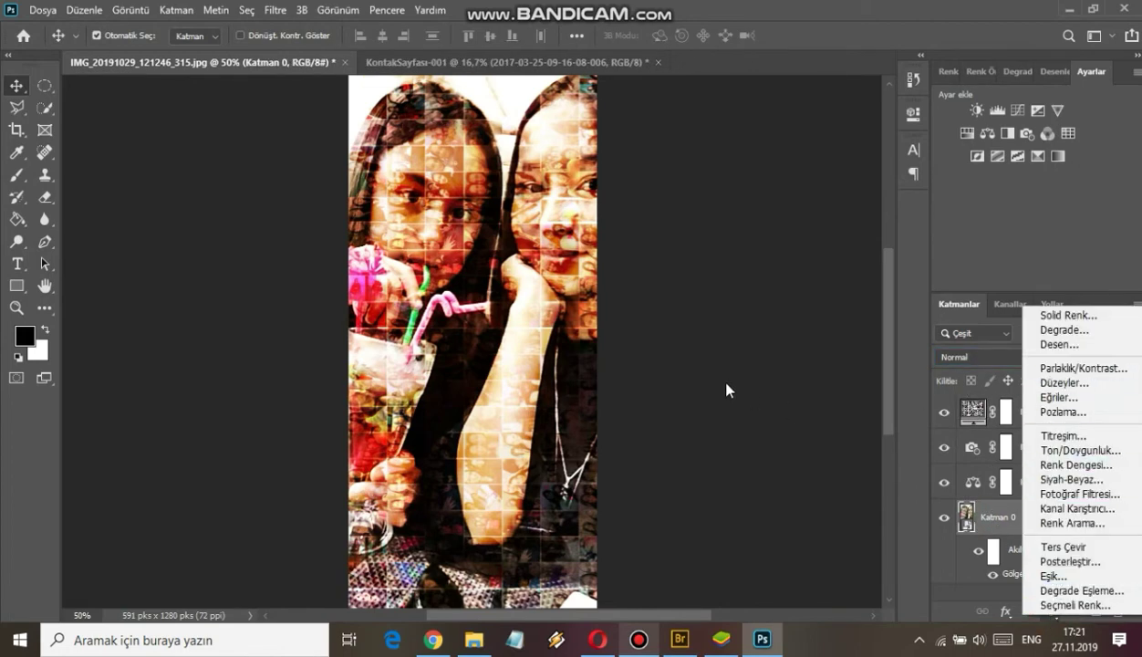
left_click(690, 316)
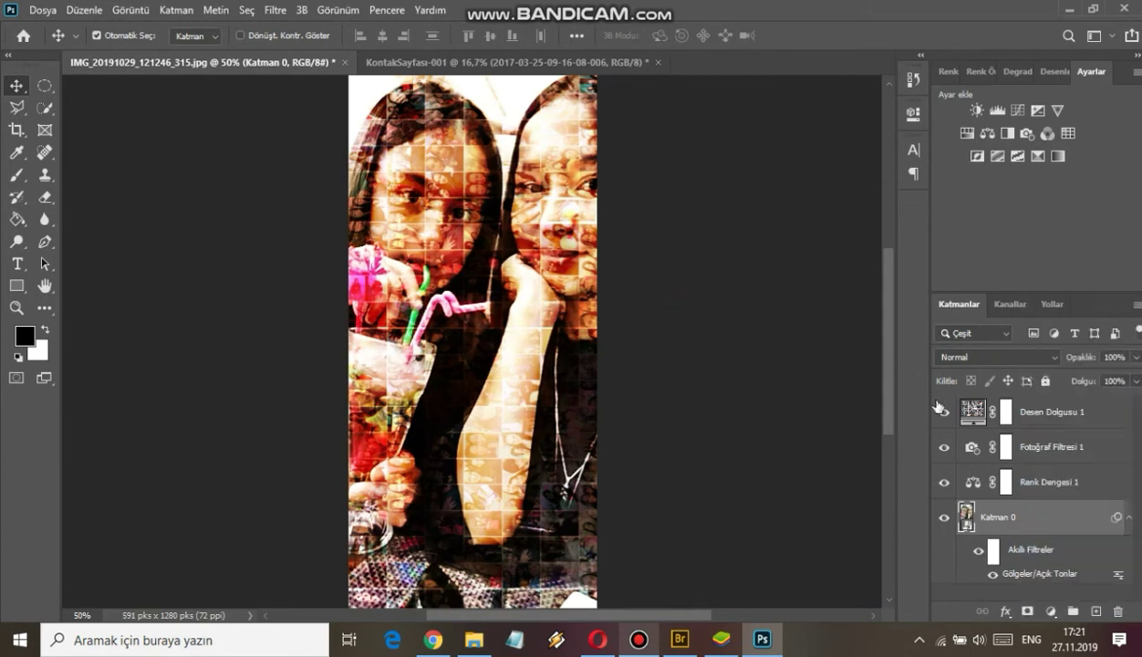
double_click(972, 411)
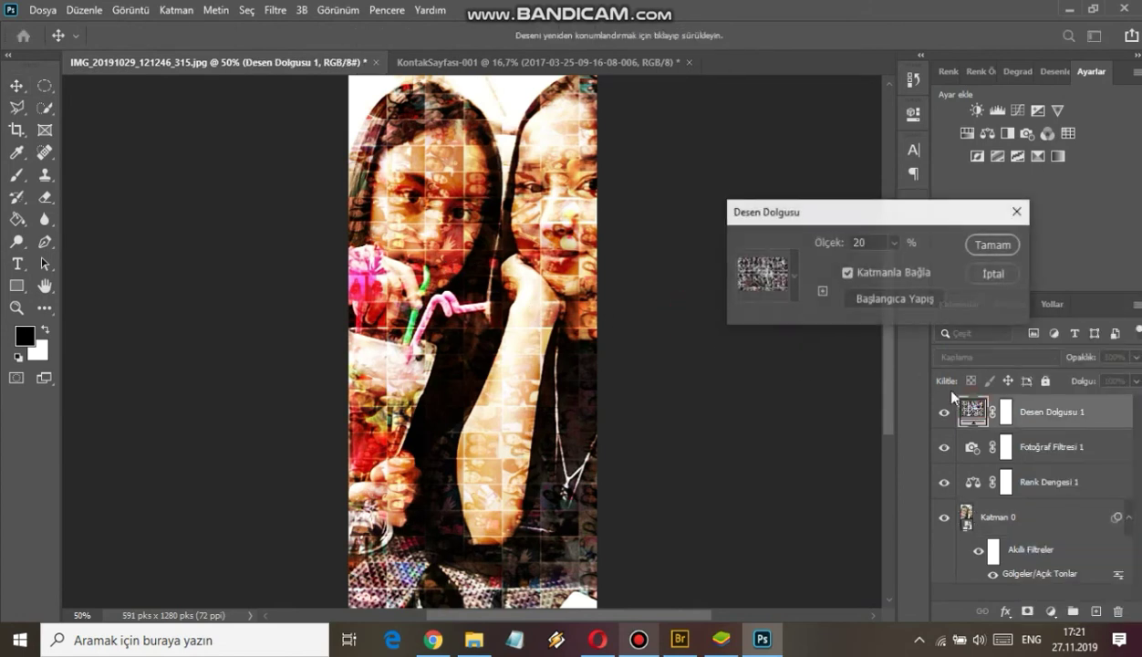
left_click(893, 243)
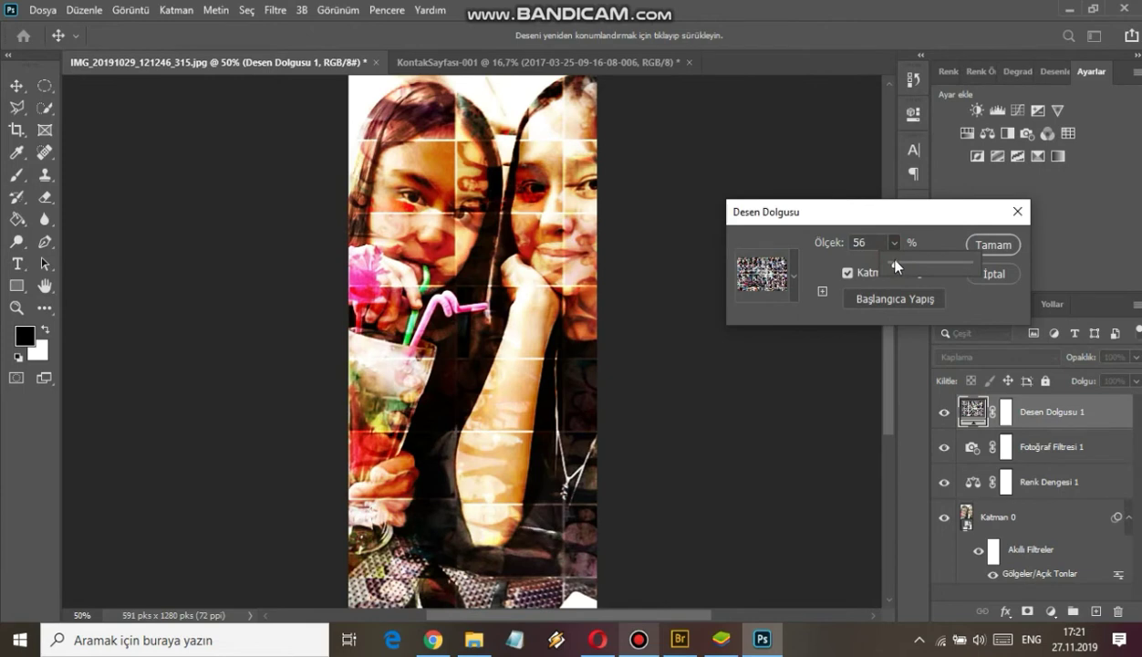
left_click_drag(896, 267, 892, 266)
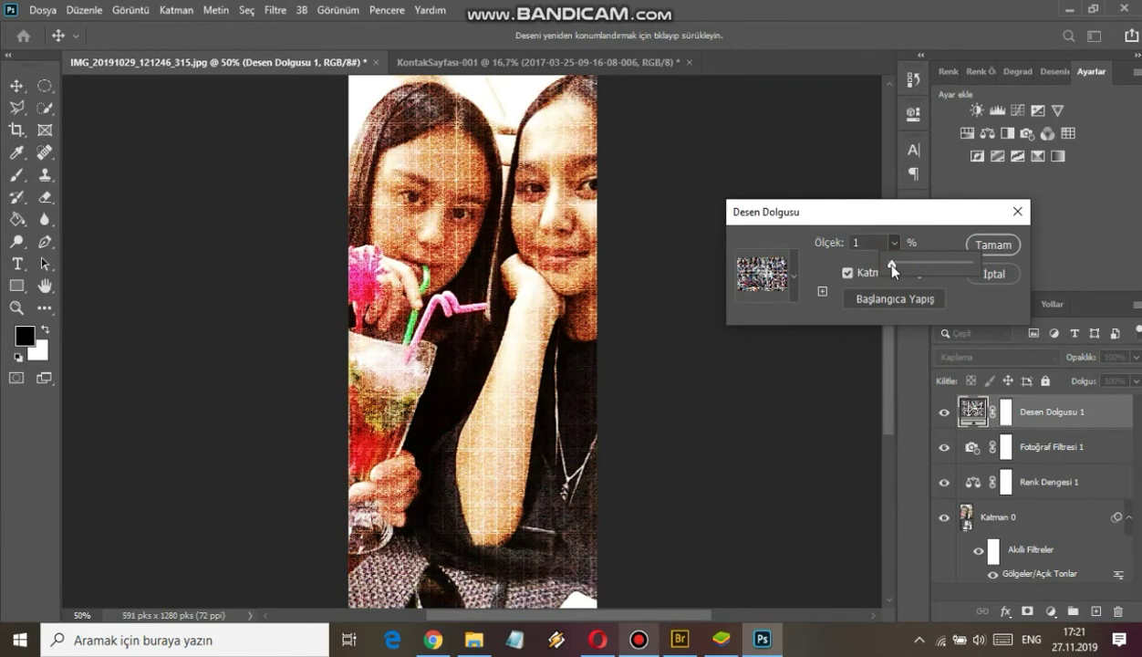
left_click(873, 235)
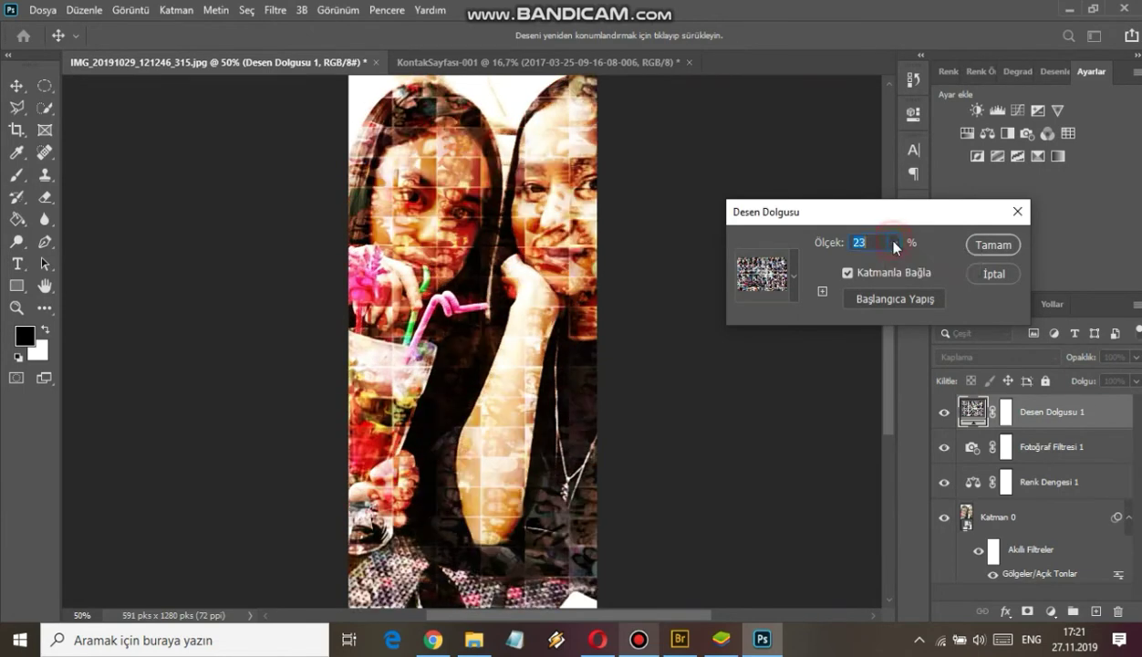
double_click(868, 245)
type("1")
type("7")
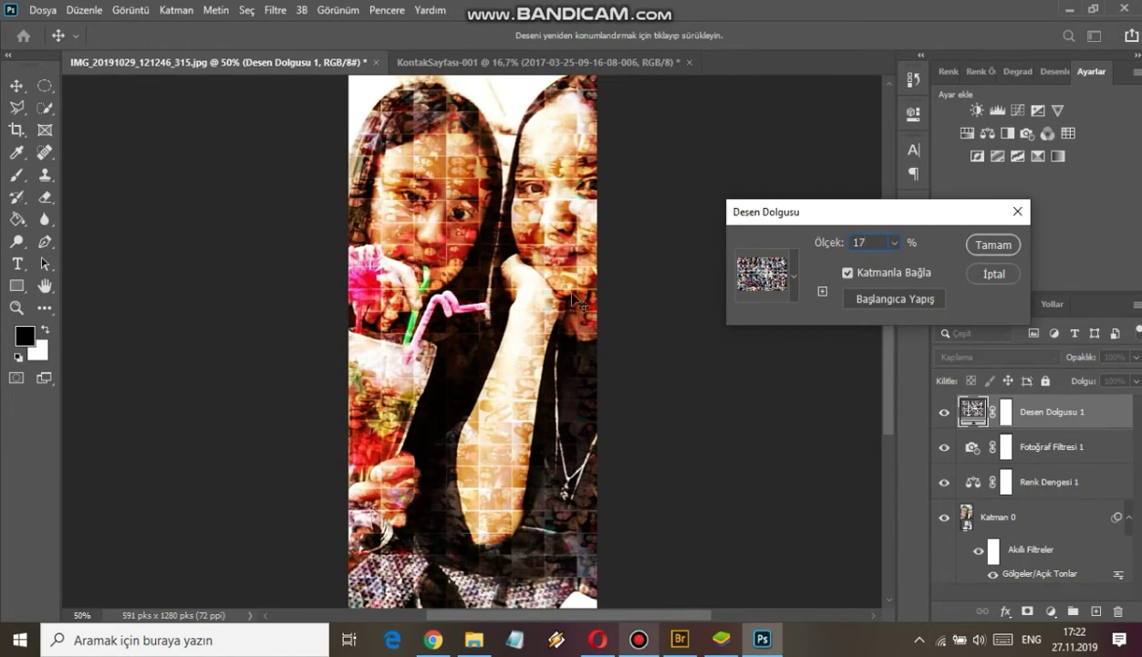
left_click(993, 246)
left_click(966, 508)
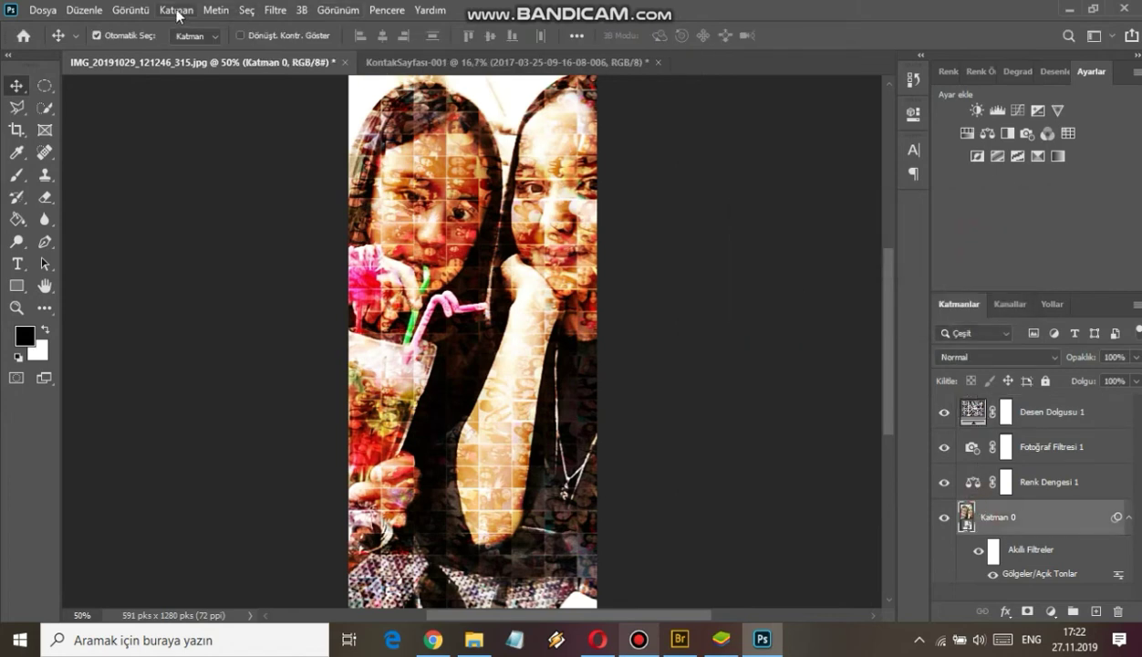
Step: Reapply Shadows/Highlights: shadows 84%, tone 47%, radius 119 px, highlights tone 11%, midtone contrast -59
left_click(141, 14)
mouse_move(150, 54)
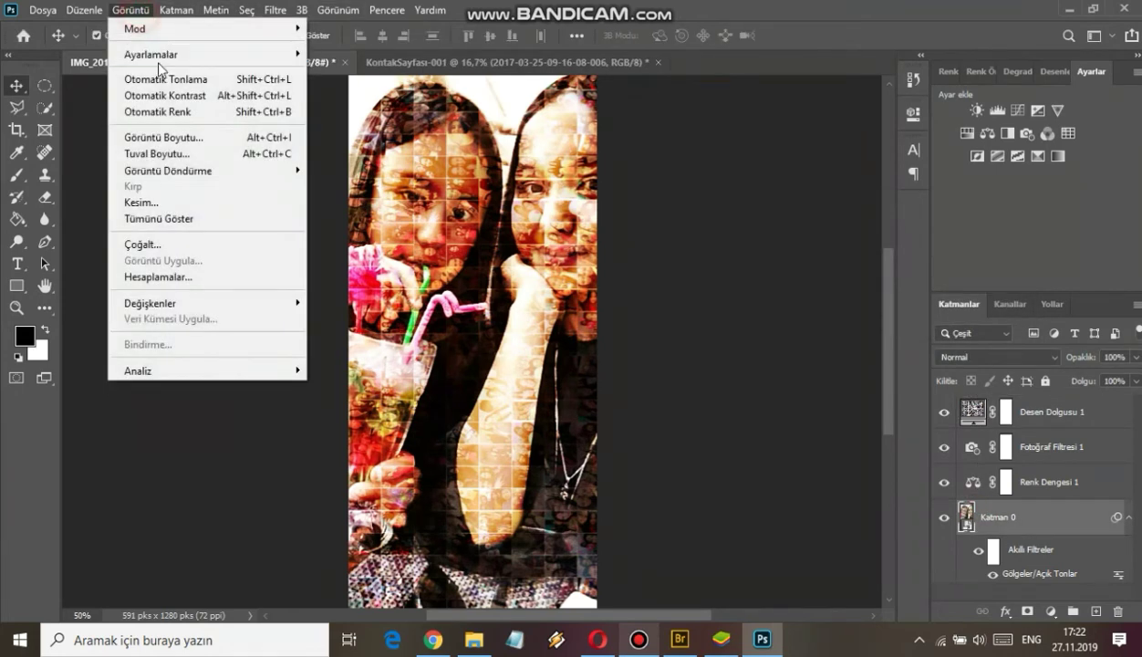
left_click(365, 341)
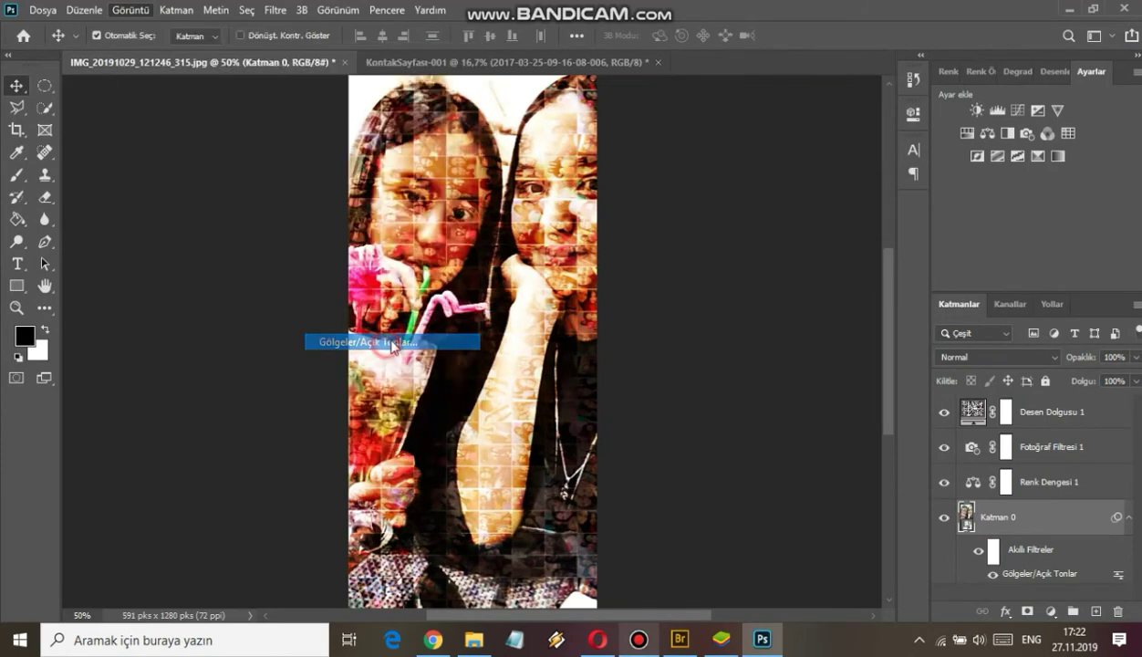
mouse_move(786, 142)
left_mouse_down()
mouse_move(858, 140)
mouse_move(842, 140)
mouse_move(821, 169)
mouse_move(800, 168)
mouse_move(790, 193)
mouse_move(806, 189)
mouse_move(723, 191)
left_mouse_up()
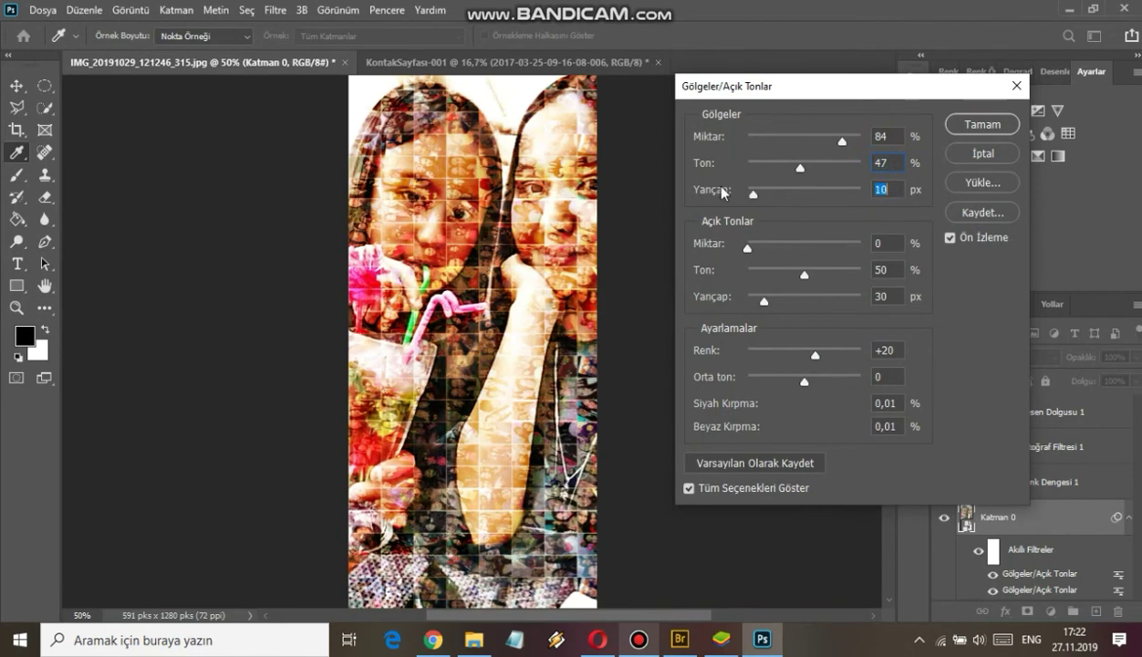
left_click_drag(807, 191, 810, 192)
mouse_move(763, 301)
left_mouse_down()
mouse_move(801, 301)
mouse_move(760, 275)
left_mouse_up()
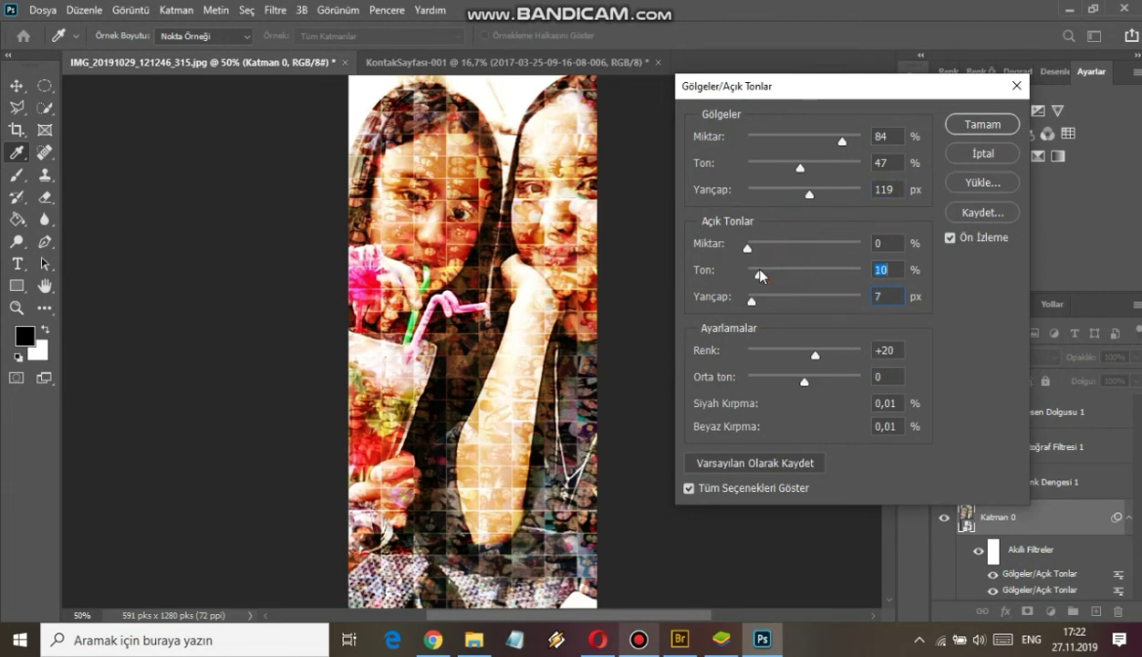
left_click_drag(803, 380, 797, 379)
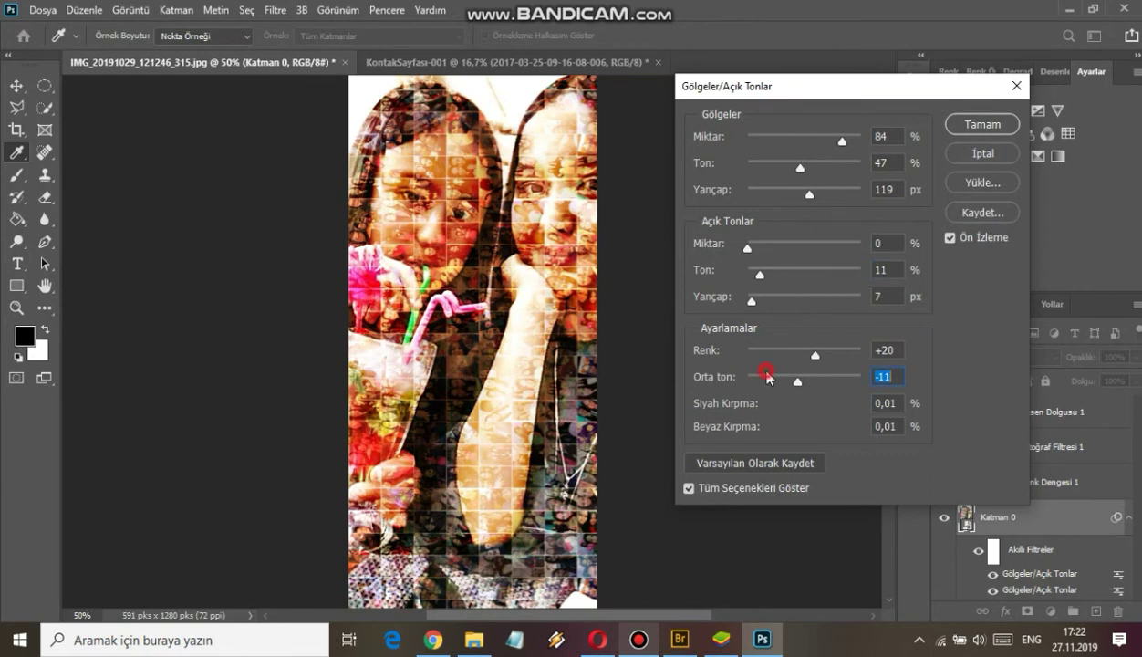
left_click_drag(793, 383, 771, 383)
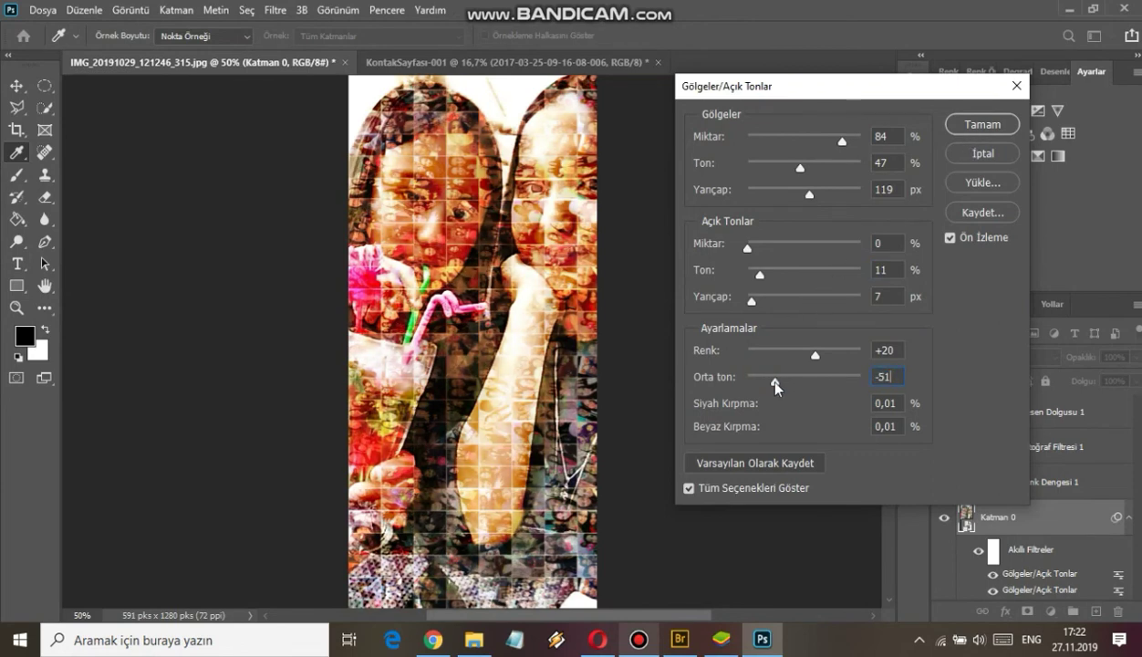